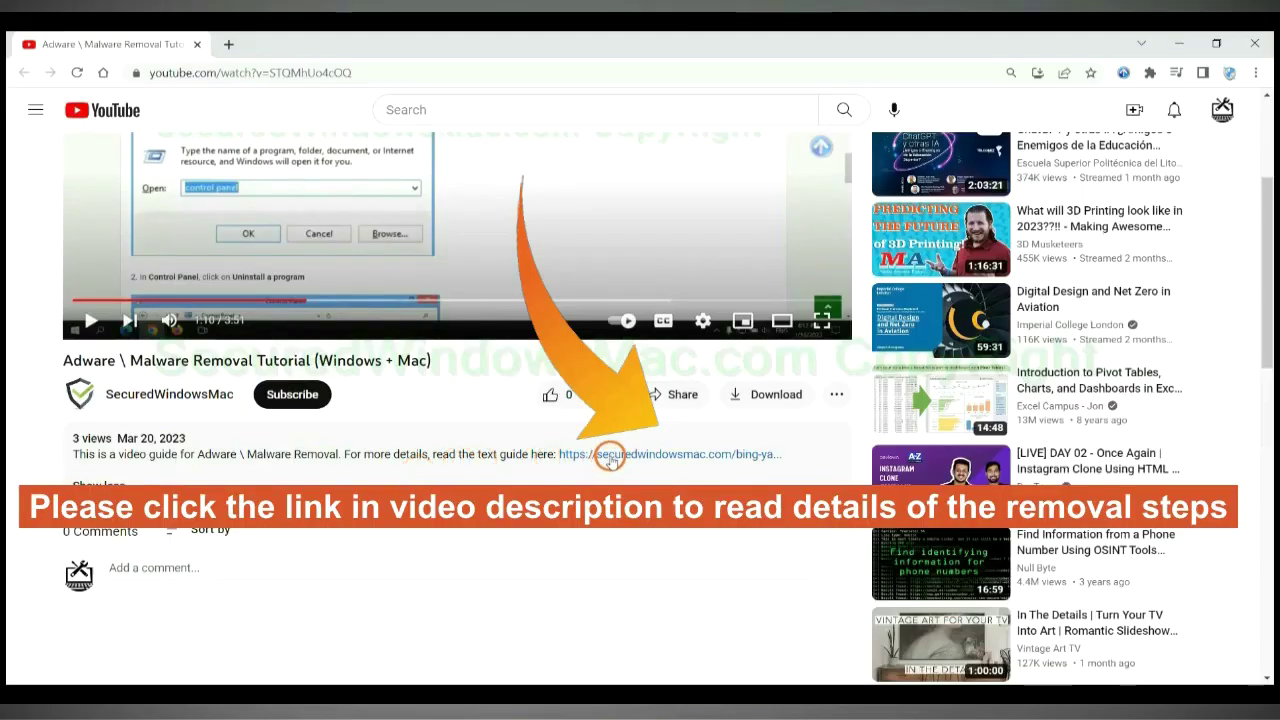
Open the securedwindowsmac.com removal guide from the video description in a new tab.
{"action": "left_click", "coordinate": [609, 455]}
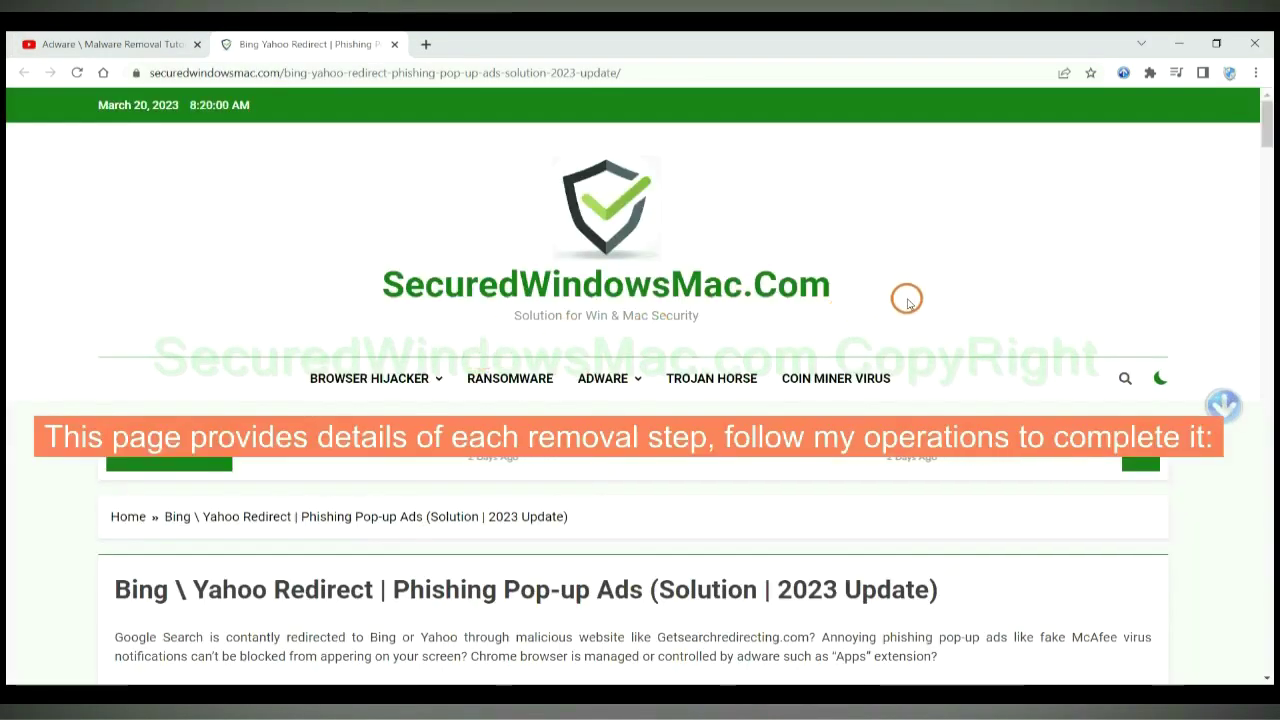
Scroll to the 'Adware \ Malware Instant Automatic Removal' heading and the SpyHunter download buttons.
{"action": "scroll", "coordinate": [806, 357], "scroll_direction": "down", "scroll_amount": 10}
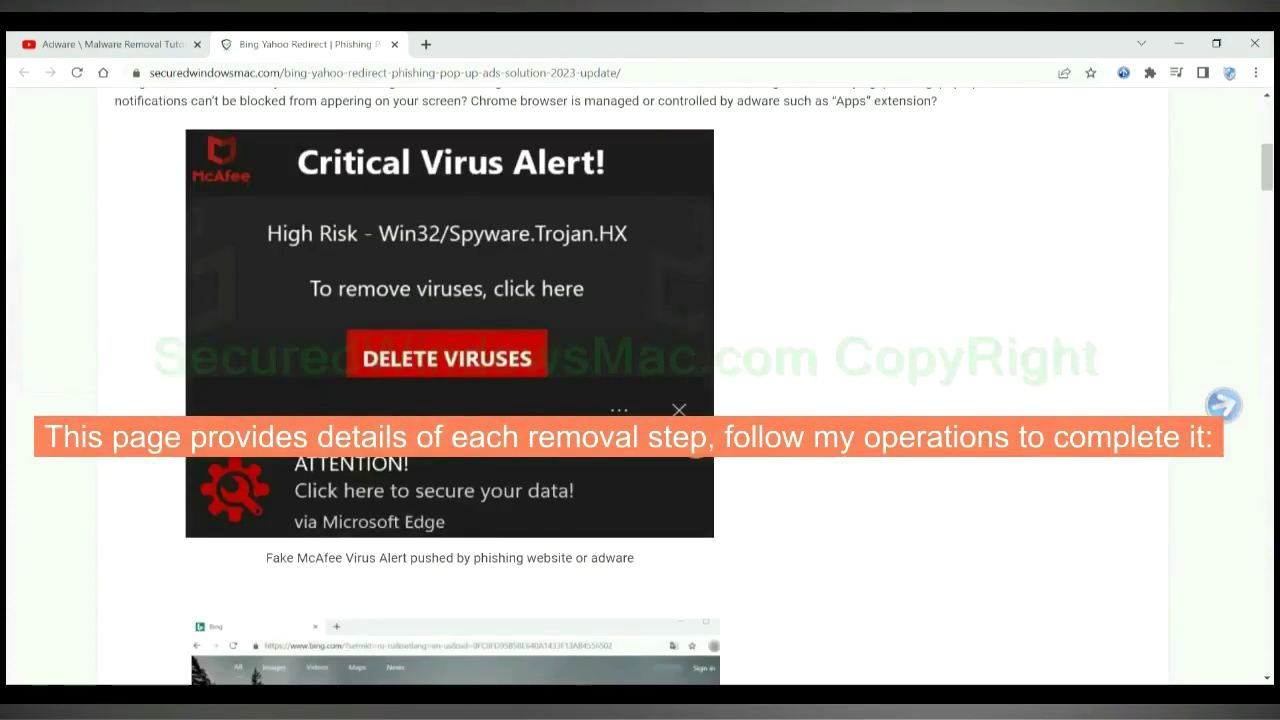
{"action": "scroll", "coordinate": [697, 443], "scroll_direction": "down", "scroll_amount": 6}
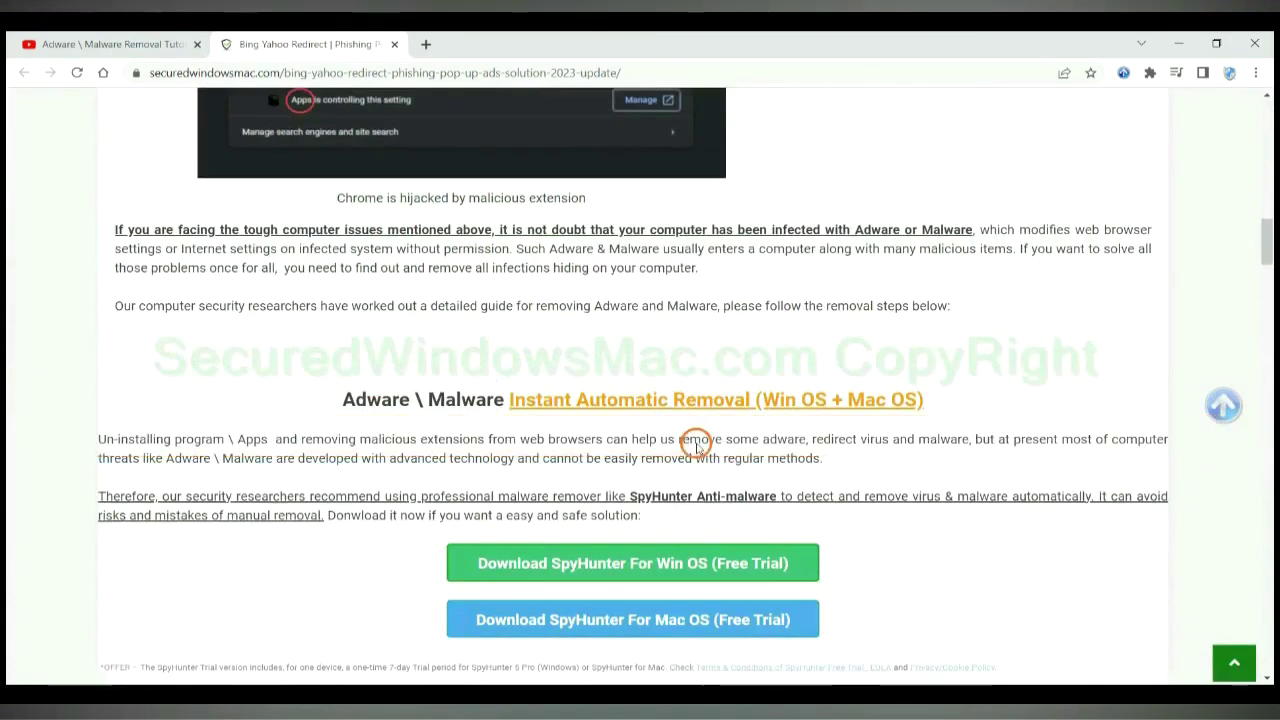
{"action": "scroll", "coordinate": [697, 443], "scroll_direction": "down", "scroll_amount": 1}
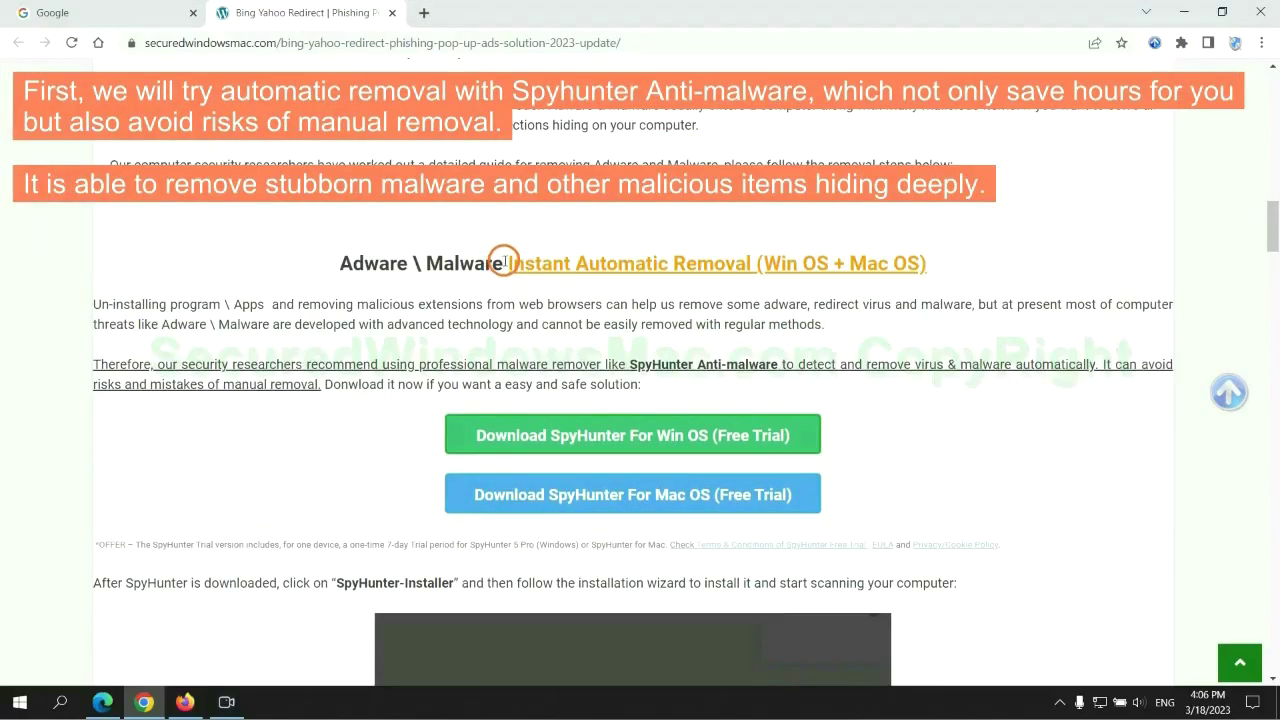
{"action": "left_click_drag", "start_coordinate": [507, 263], "coordinate": [747, 263]}
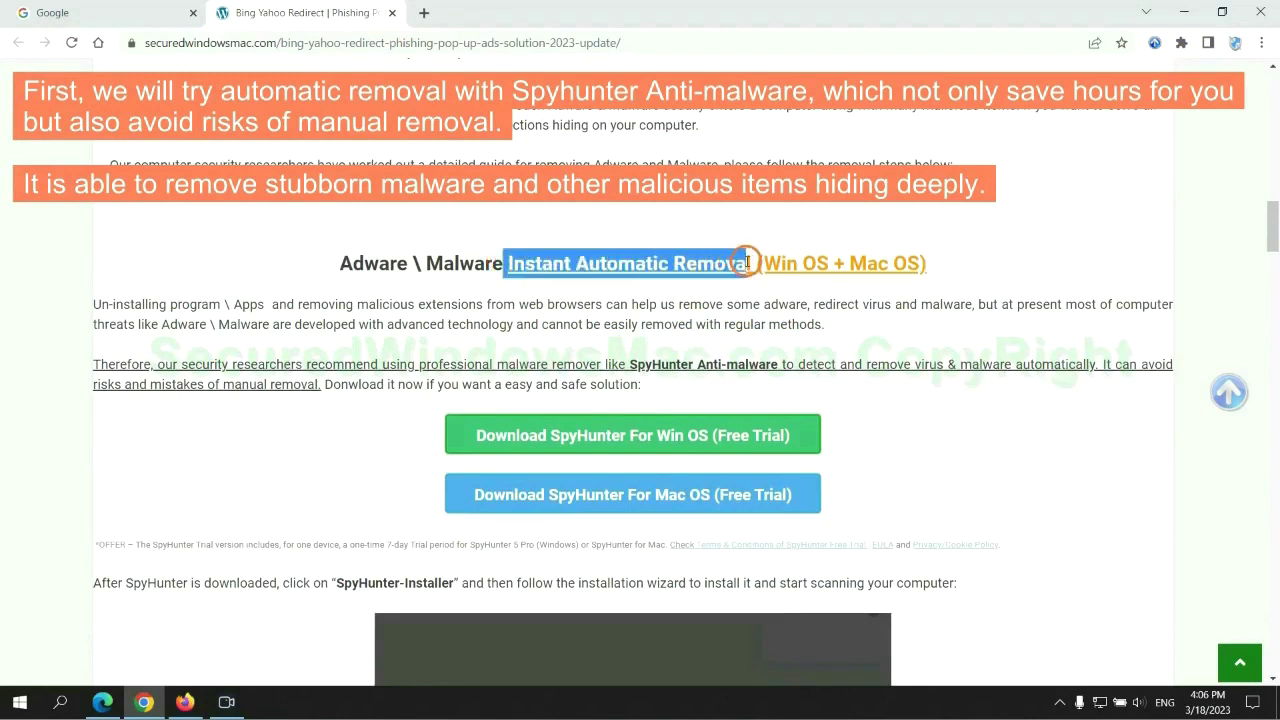
{"action": "left_click", "coordinate": [638, 222]}
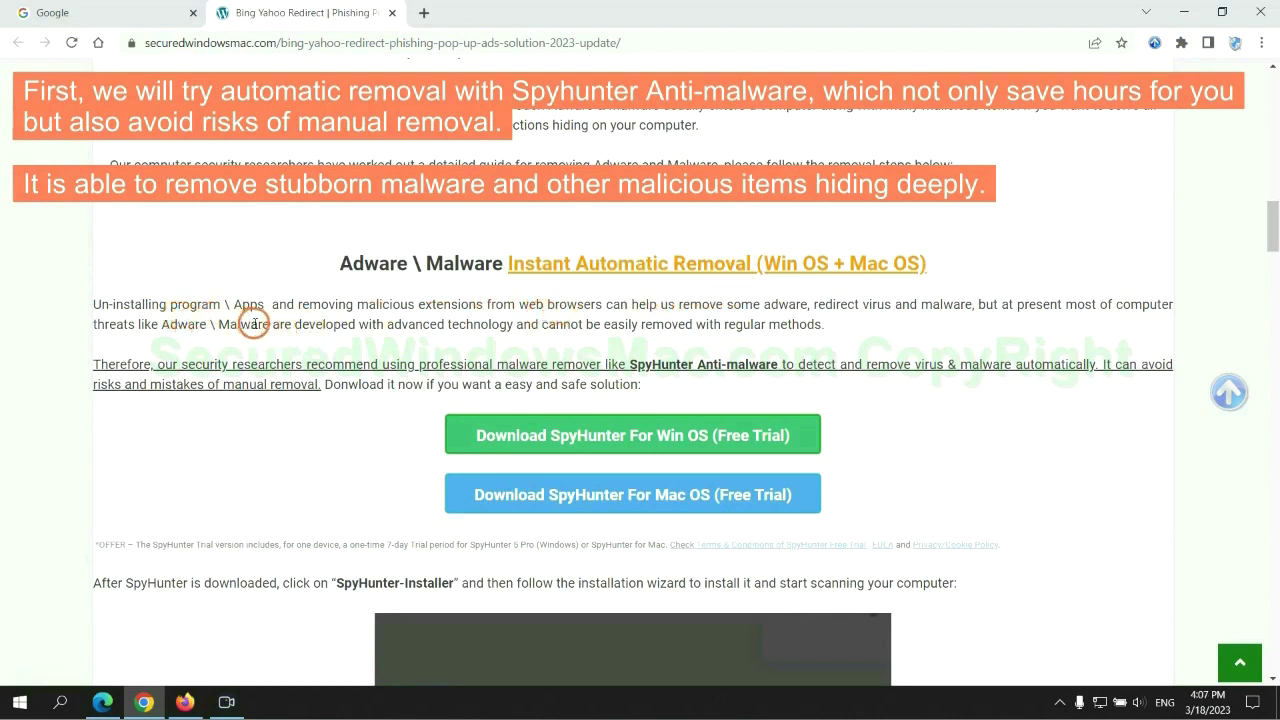
{"action": "scroll", "coordinate": [634, 357], "scroll_direction": "down", "scroll_amount": 1}
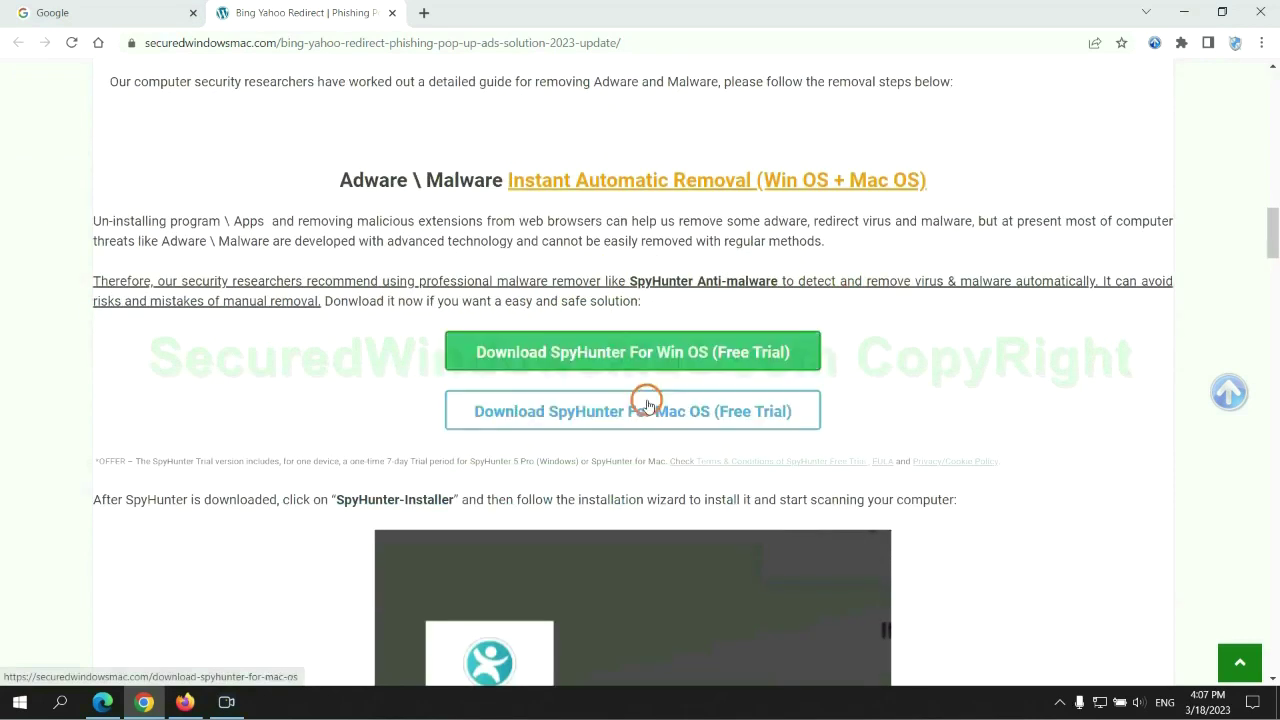
Download the SpyHunter for Win OS free-trial installer and keep it despite the harmful-file warning.
{"action": "scroll", "coordinate": [647, 403], "scroll_direction": "down", "scroll_amount": 1}
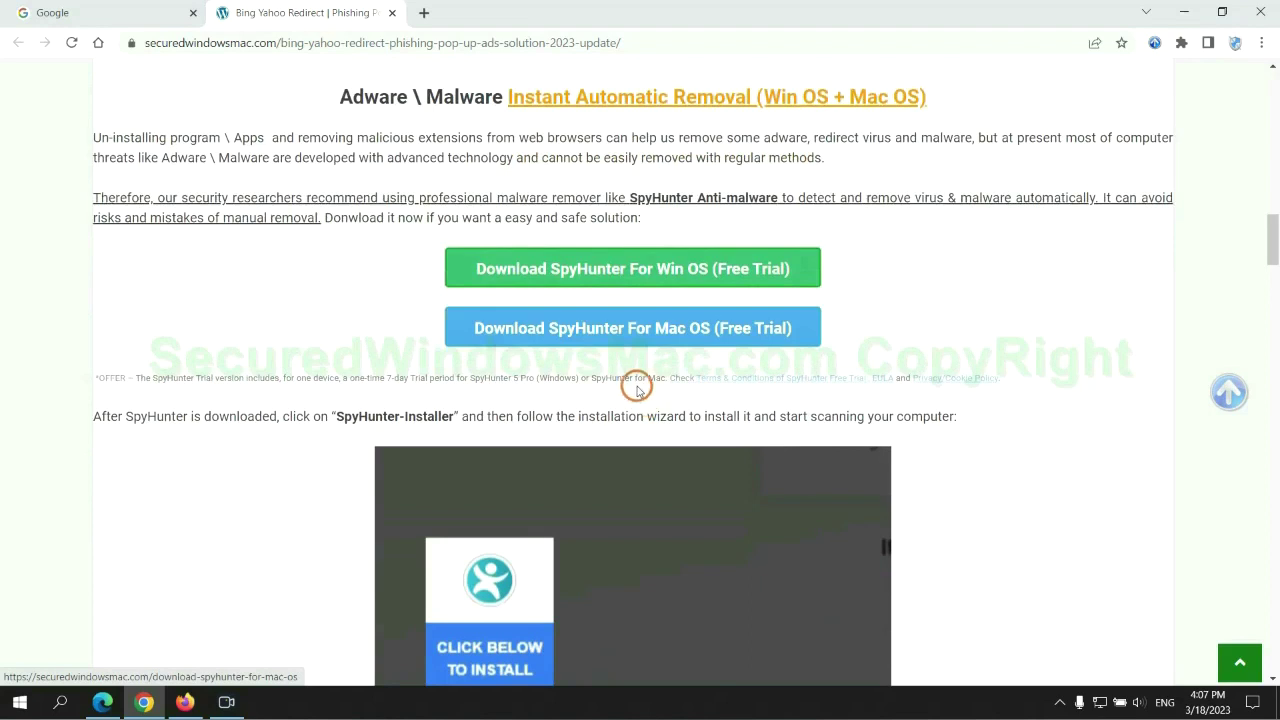
{"action": "scroll", "coordinate": [647, 403], "scroll_direction": "down", "scroll_amount": 1}
{"action": "left_click", "coordinate": [647, 193]}
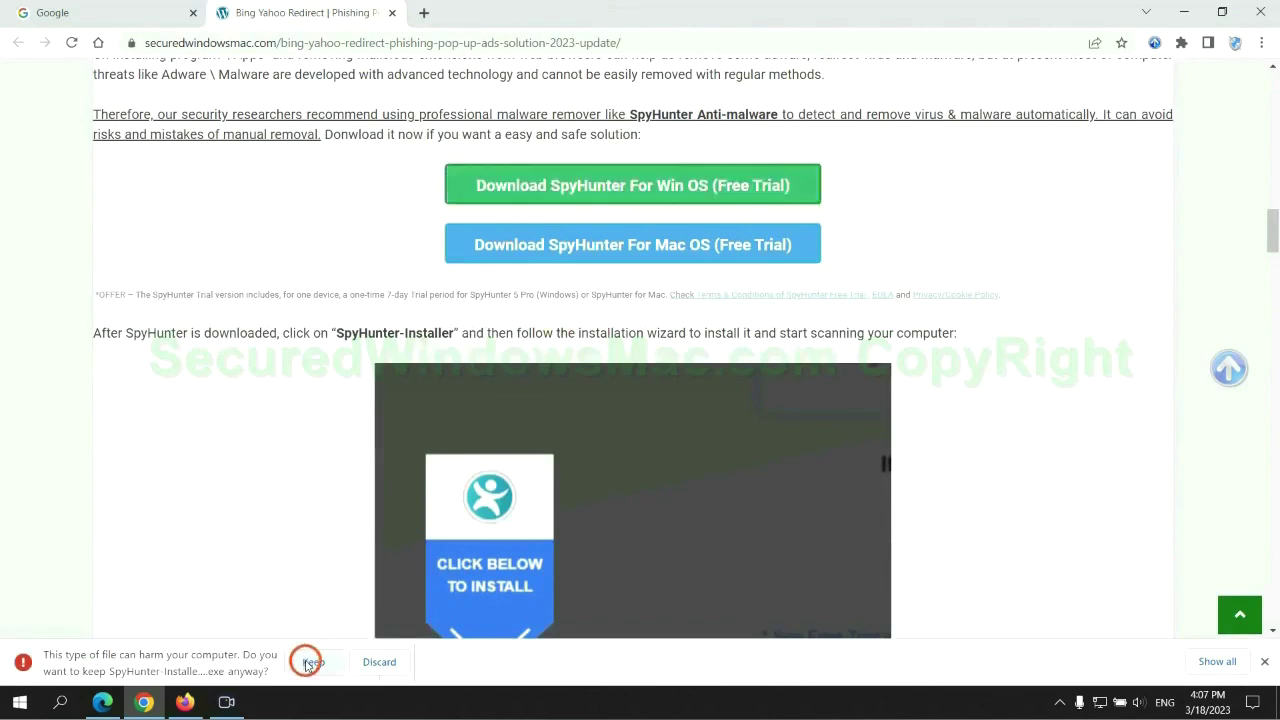
{"action": "left_click", "coordinate": [308, 665]}
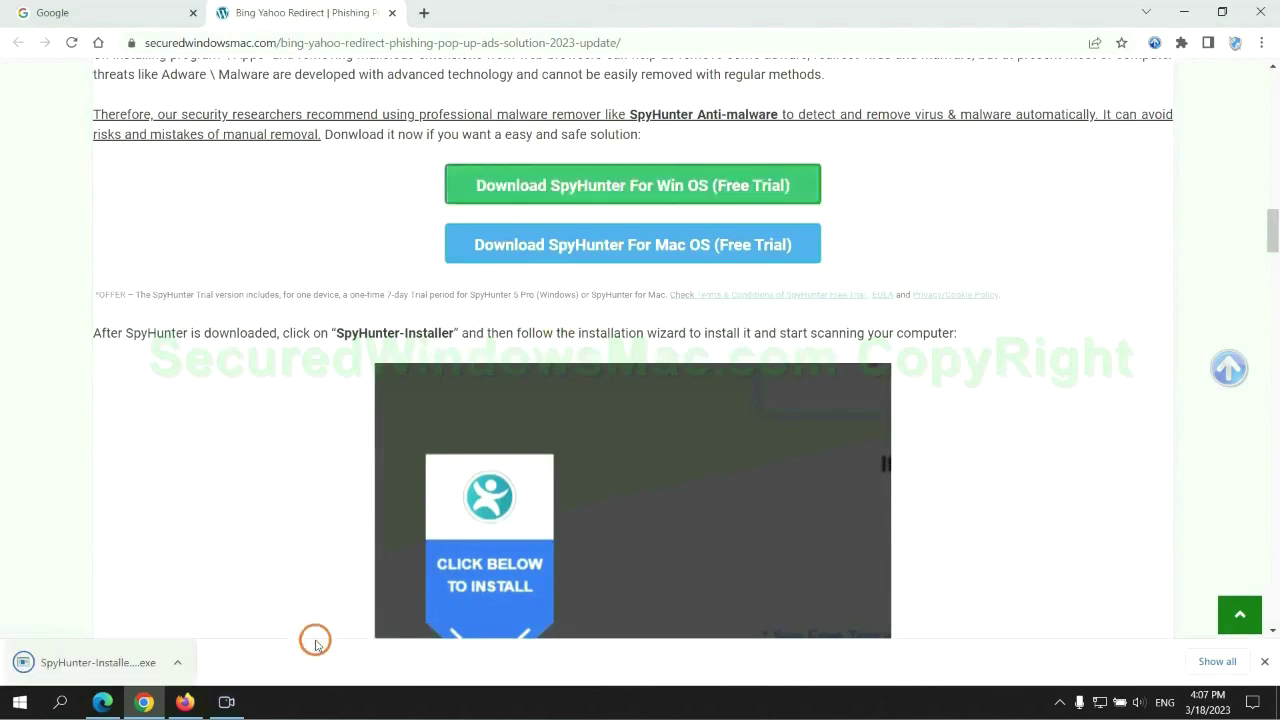
Run the SpyHunter 5 installer, accept the EULA and Privacy Policy, and start a scan.
{"action": "left_click", "coordinate": [122, 660]}
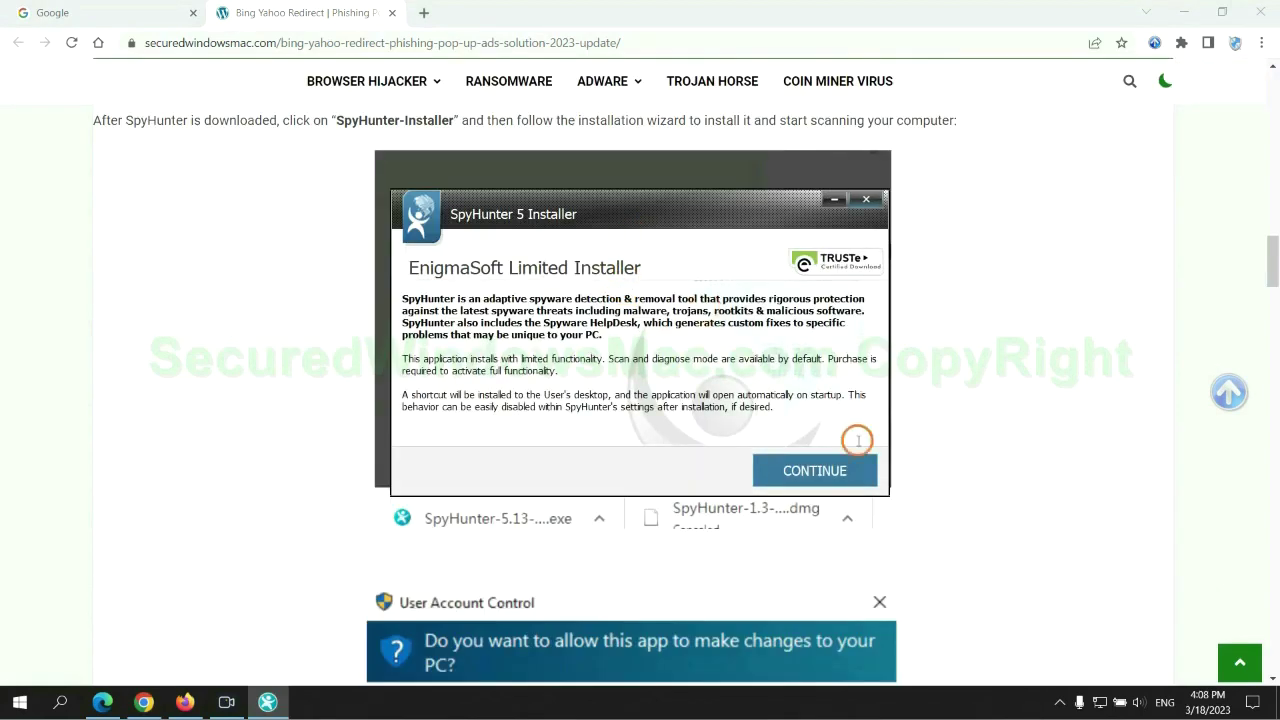
{"action": "left_click", "coordinate": [841, 470]}
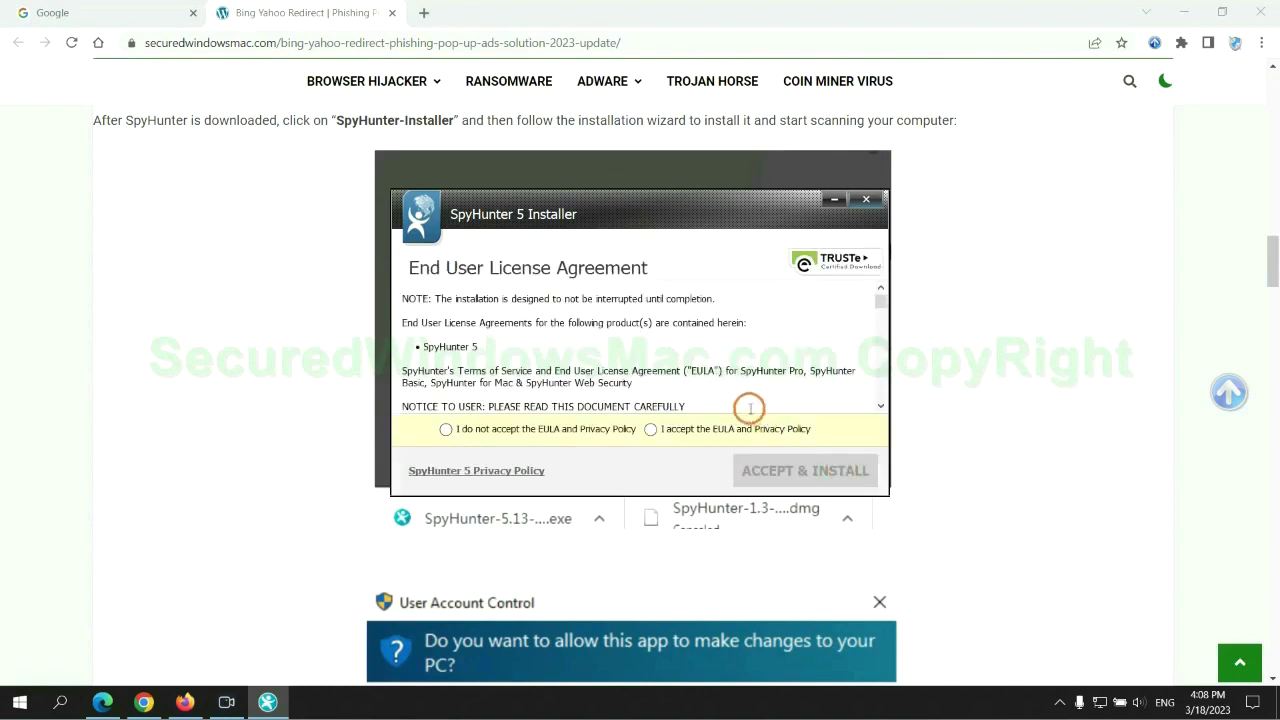
{"action": "left_click", "coordinate": [649, 429]}
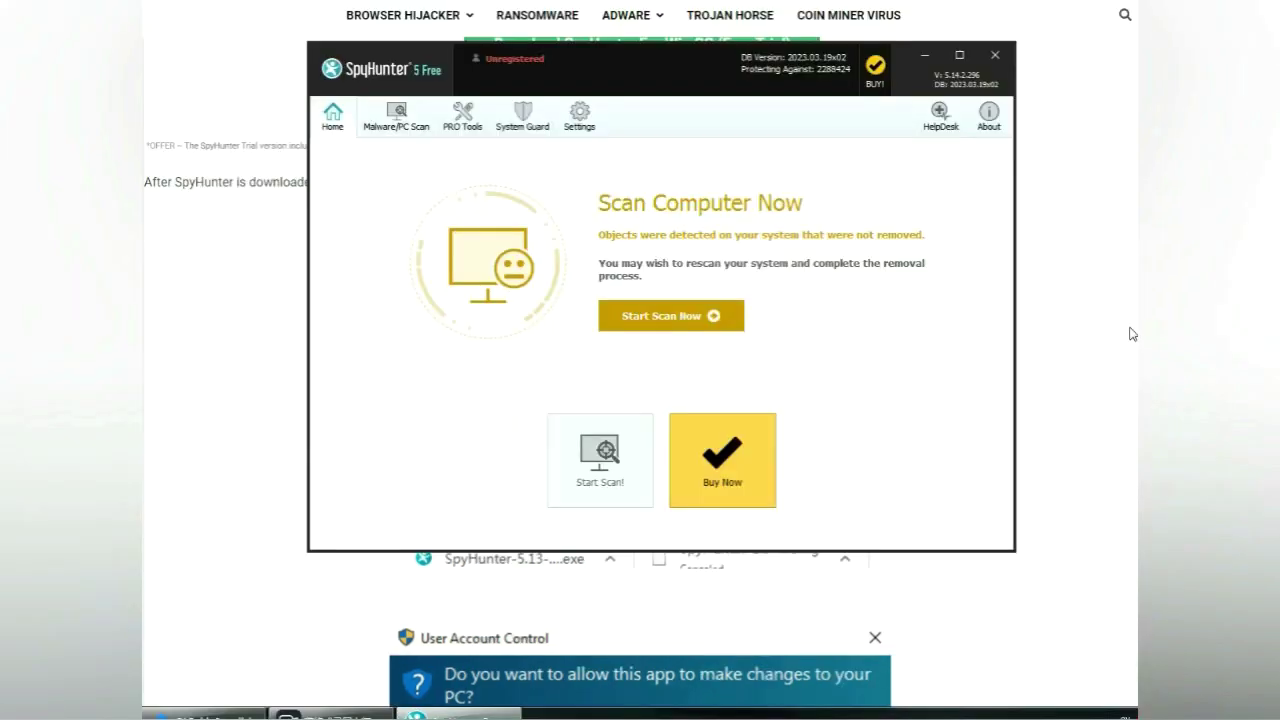
{"action": "left_click", "coordinate": [718, 320]}
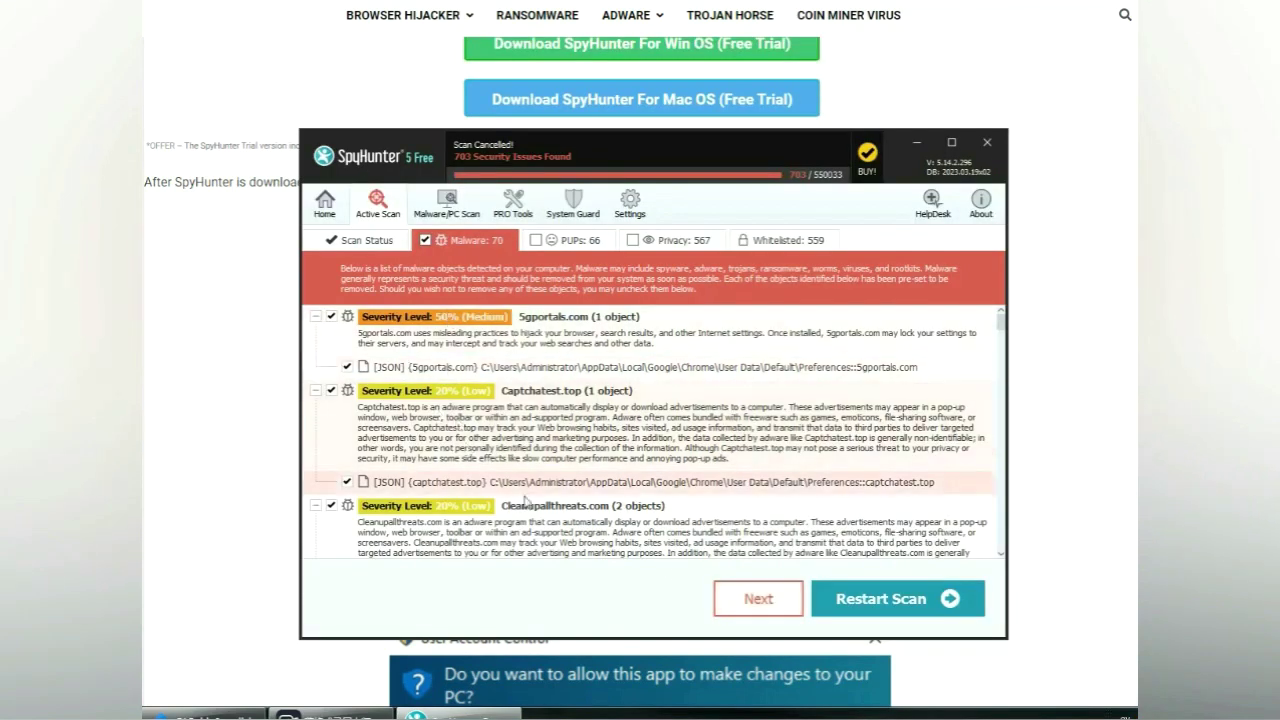
Proceed from the detected threats to registering SpyHunter's FREE Trial (7-Days).
{"action": "left_click", "coordinate": [758, 599]}
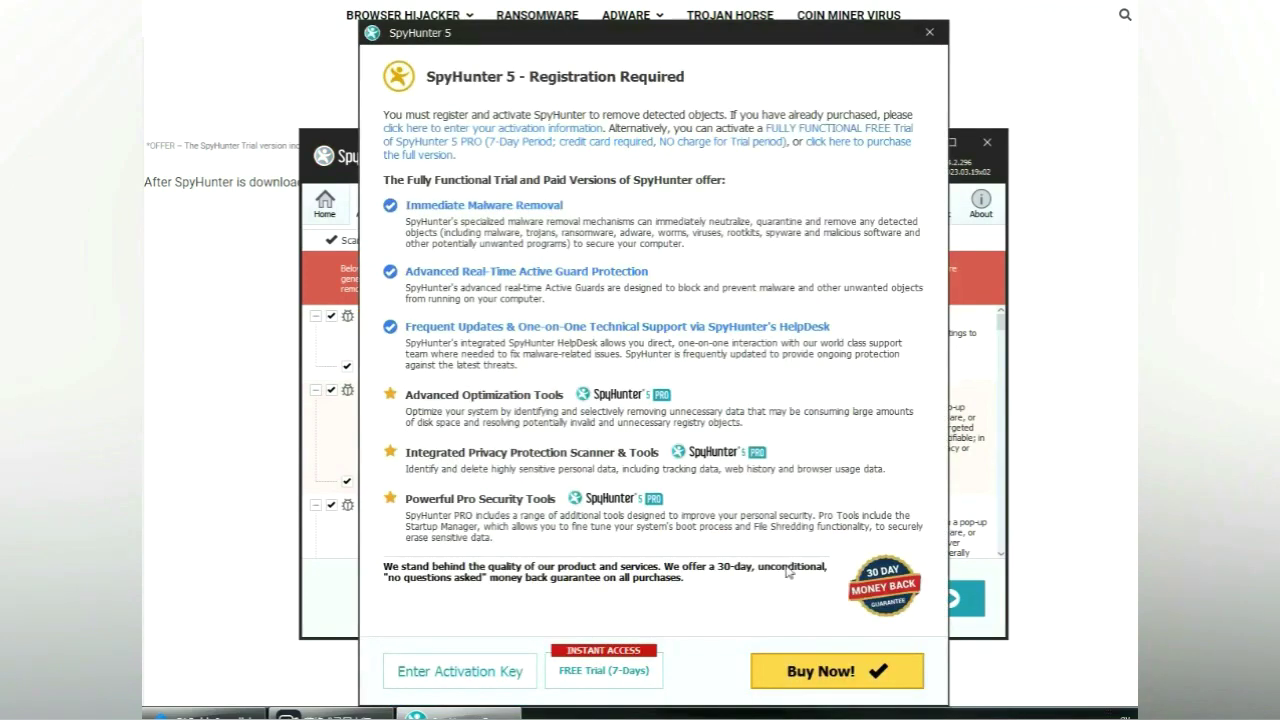
{"action": "left_click", "coordinate": [604, 671]}
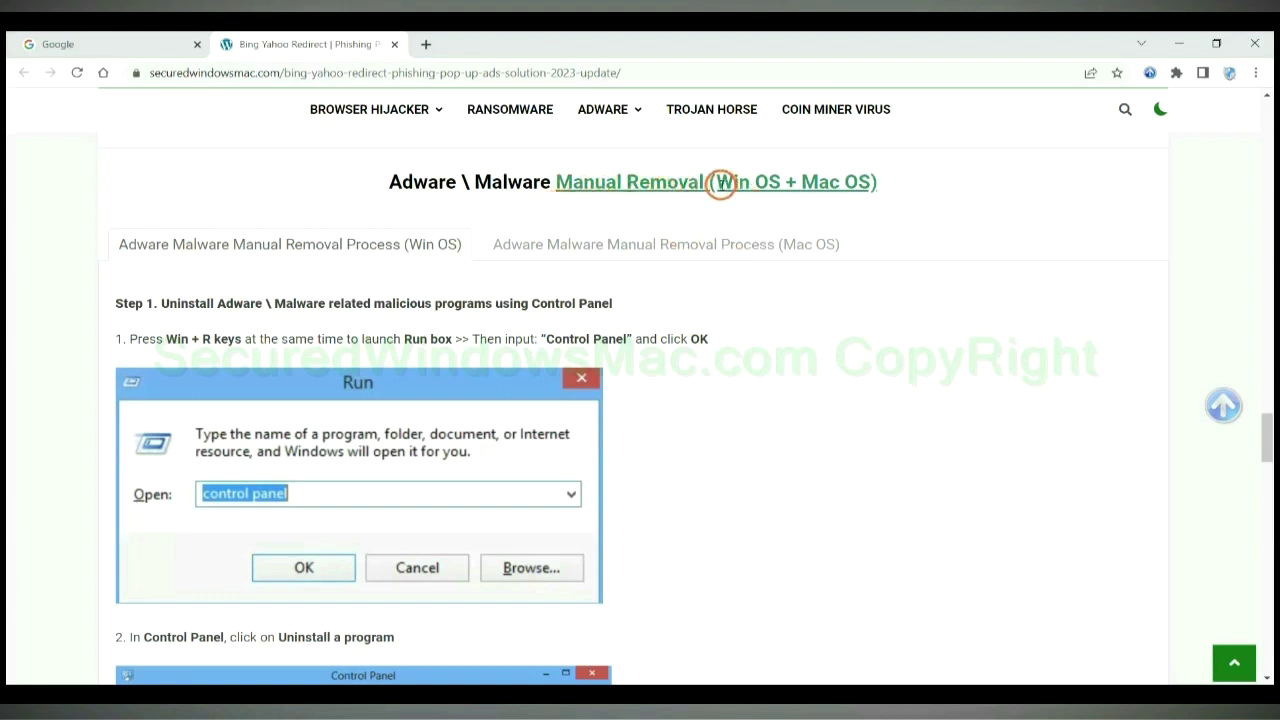
Point out the Win OS and Mac OS manual removal tabs and show the Mac OS steps.
{"action": "left_click_drag", "start_coordinate": [720, 183], "coordinate": [780, 183]}
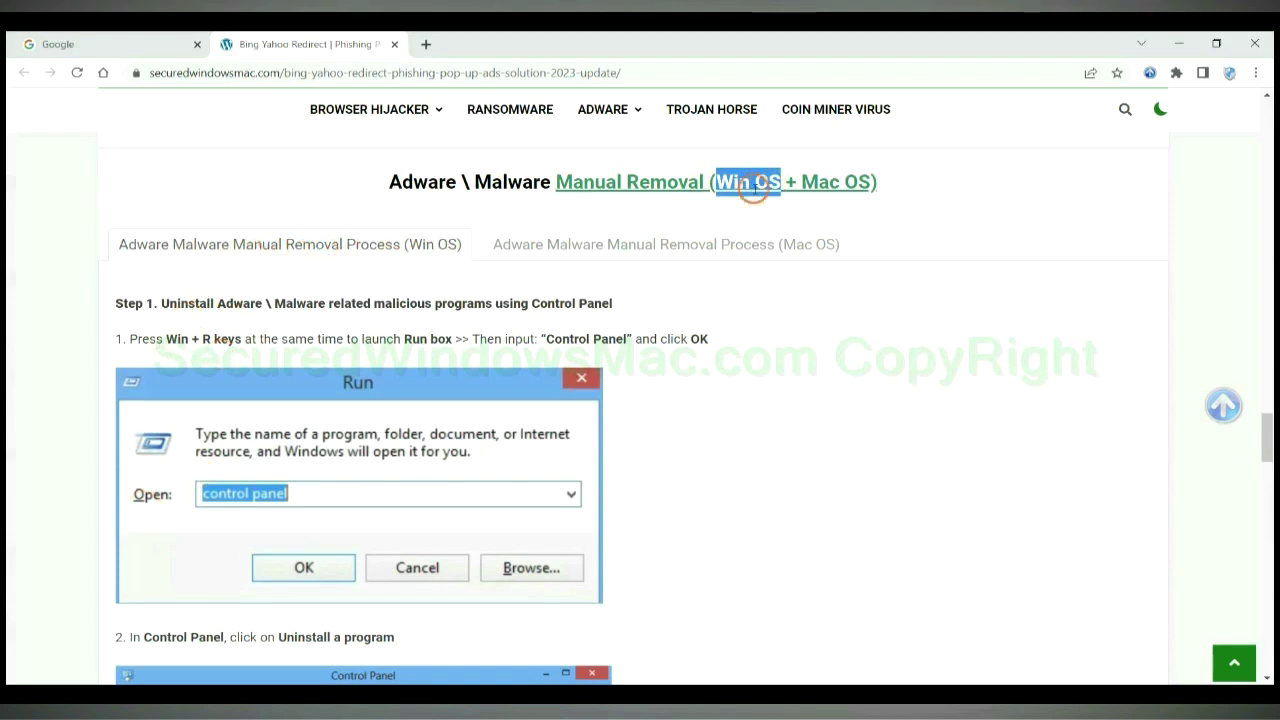
{"action": "left_click_drag", "start_coordinate": [801, 181], "coordinate": [871, 181]}
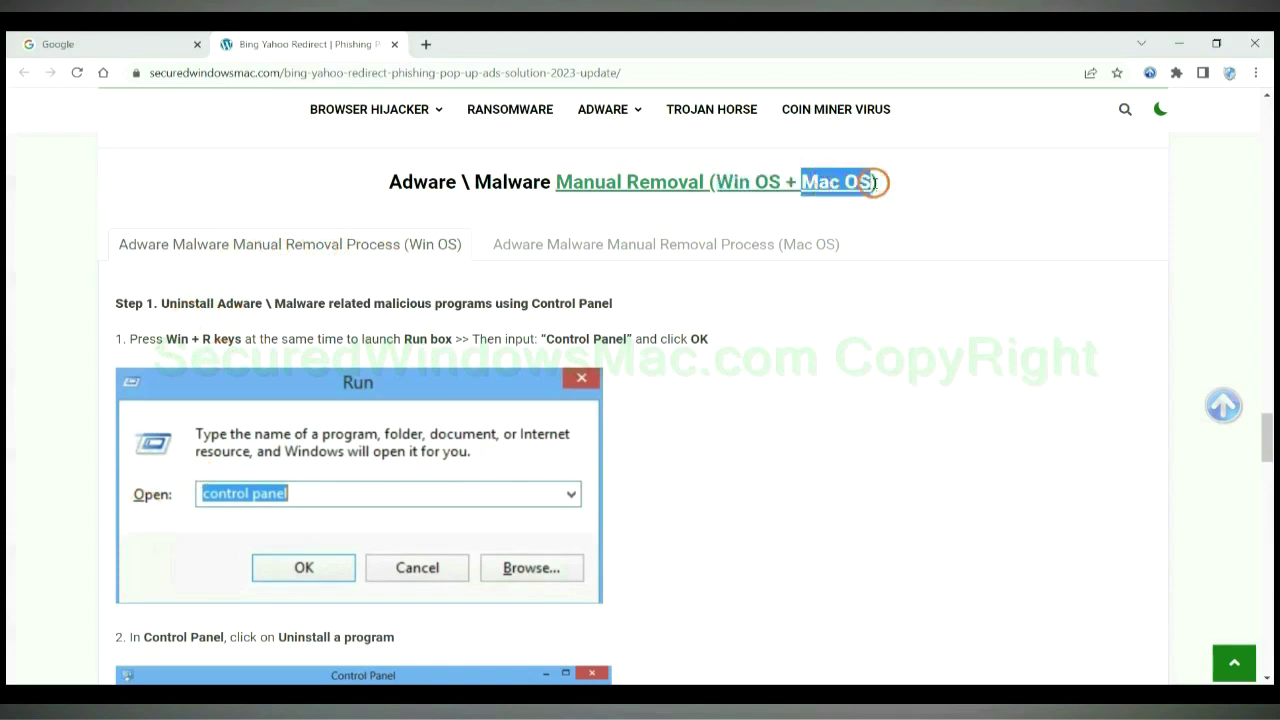
{"action": "left_click", "coordinate": [656, 244]}
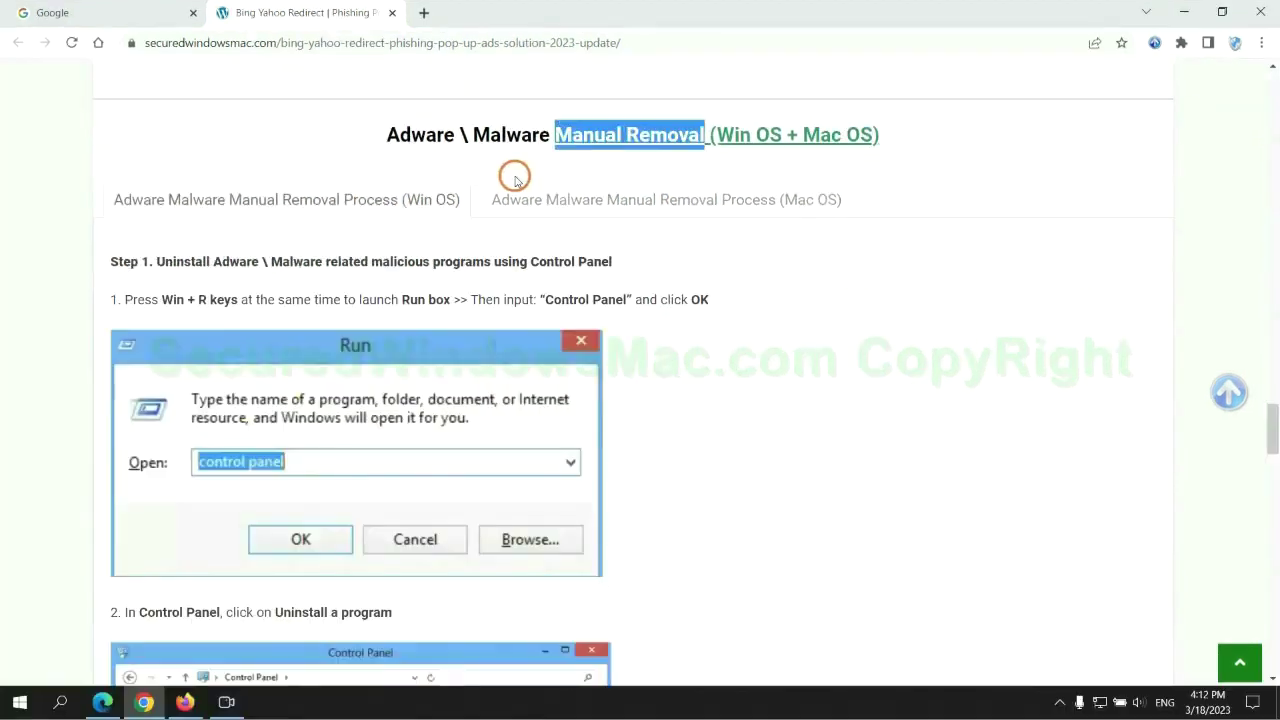
Scroll to Step 1 on uninstalling malicious programs through Control Panel.
{"action": "scroll", "coordinate": [477, 349], "scroll_direction": "down", "scroll_amount": 1}
{"action": "scroll", "coordinate": [477, 350], "scroll_direction": "up", "scroll_amount": 2}
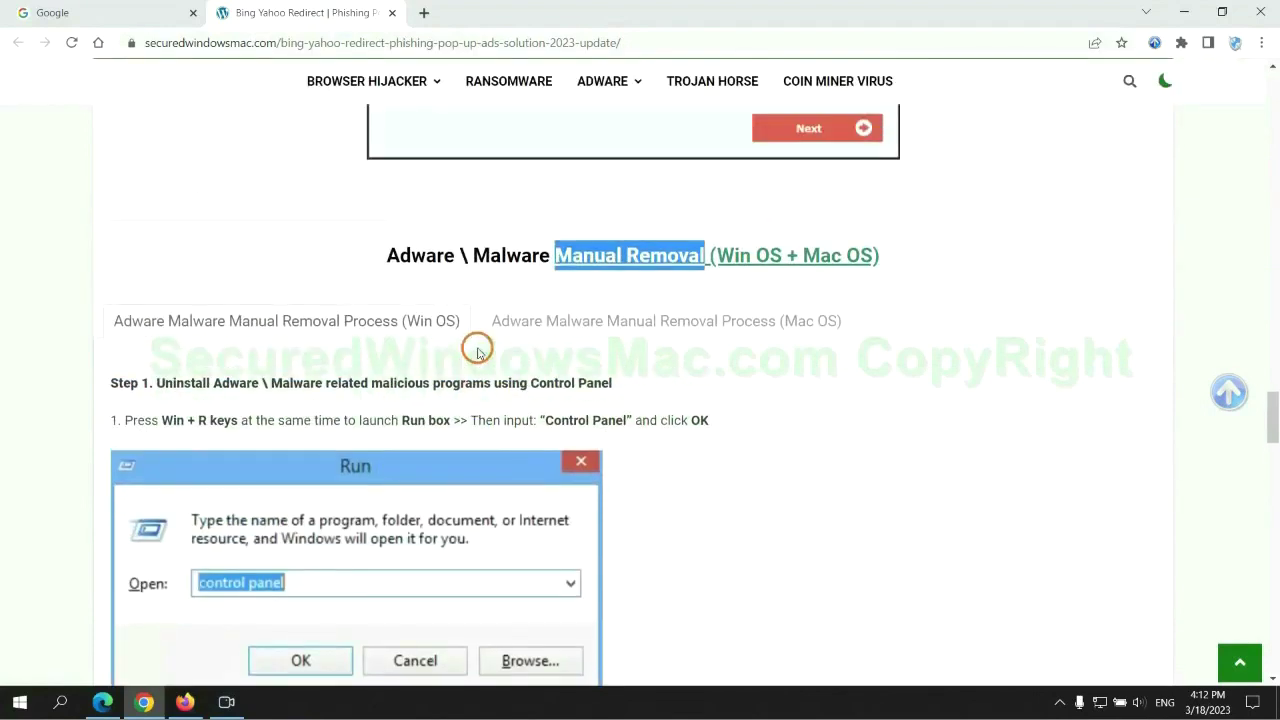
{"action": "scroll", "coordinate": [403, 329], "scroll_direction": "down", "scroll_amount": 2}
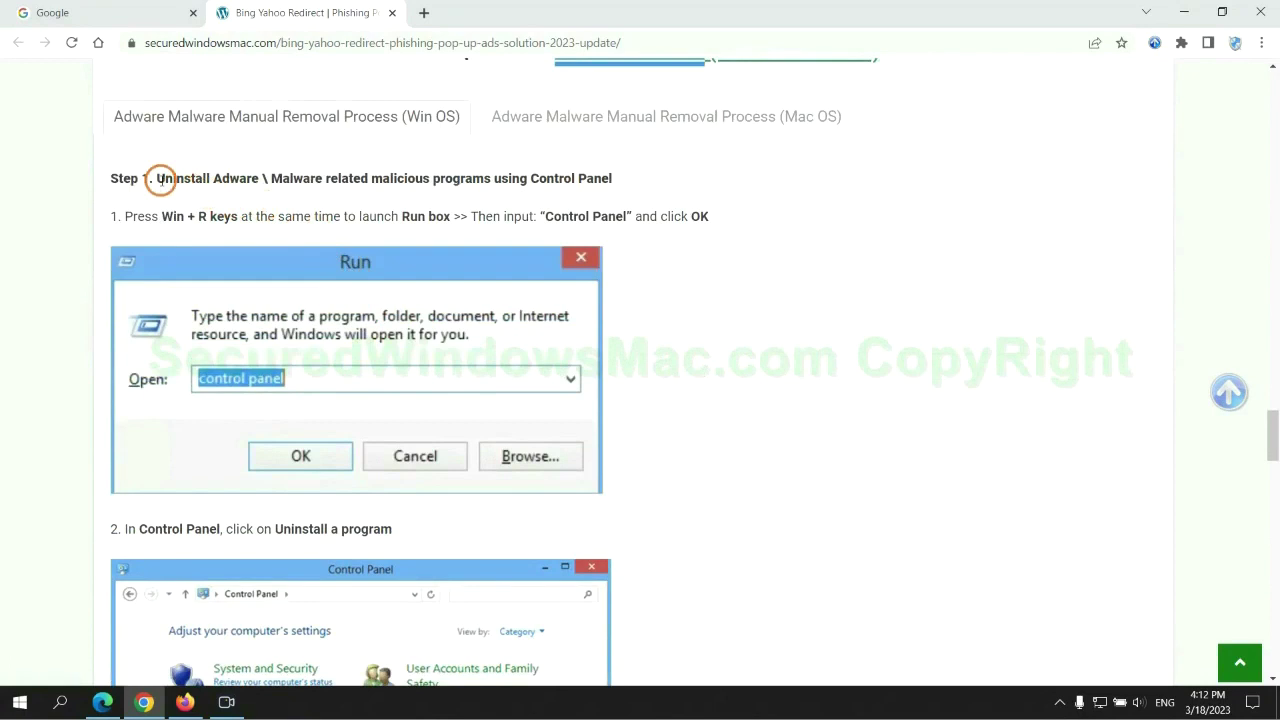
{"action": "left_click_drag", "start_coordinate": [160, 180], "coordinate": [490, 183]}
{"action": "left_click", "coordinate": [826, 258]}
{"action": "scroll", "coordinate": [810, 261], "scroll_direction": "down", "scroll_amount": 2}
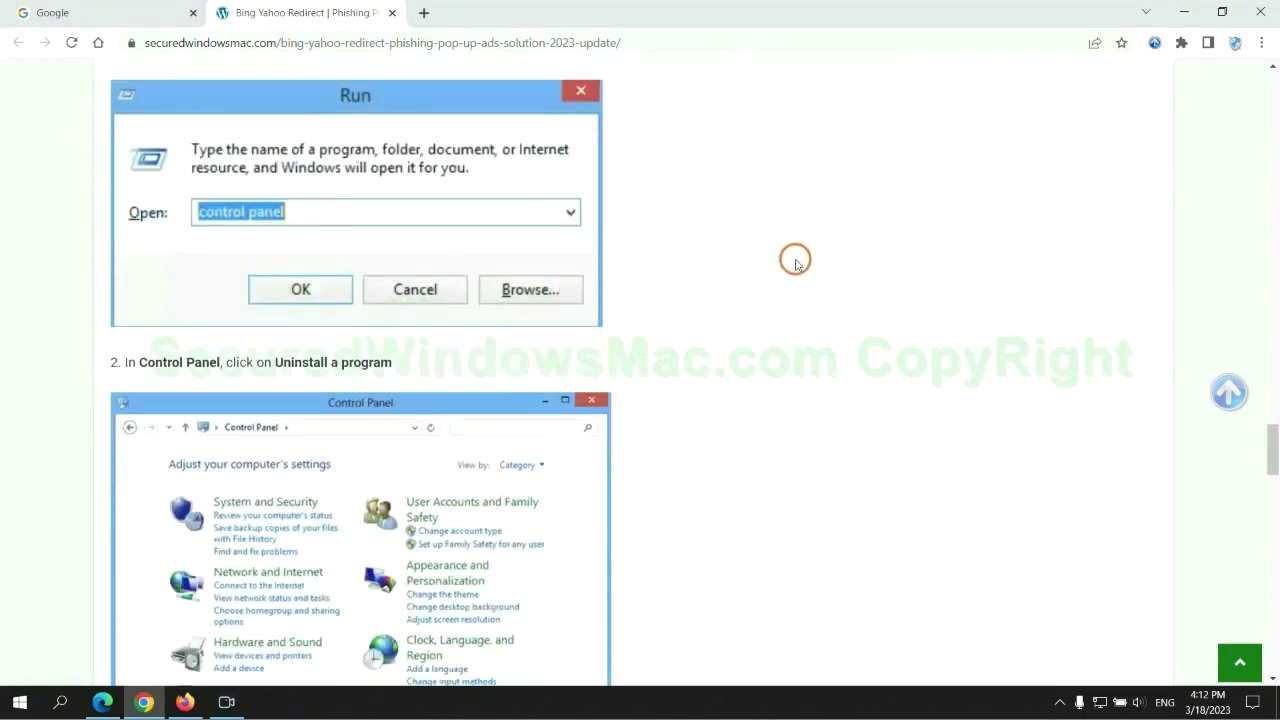
{"action": "key", "text": "super+r"}
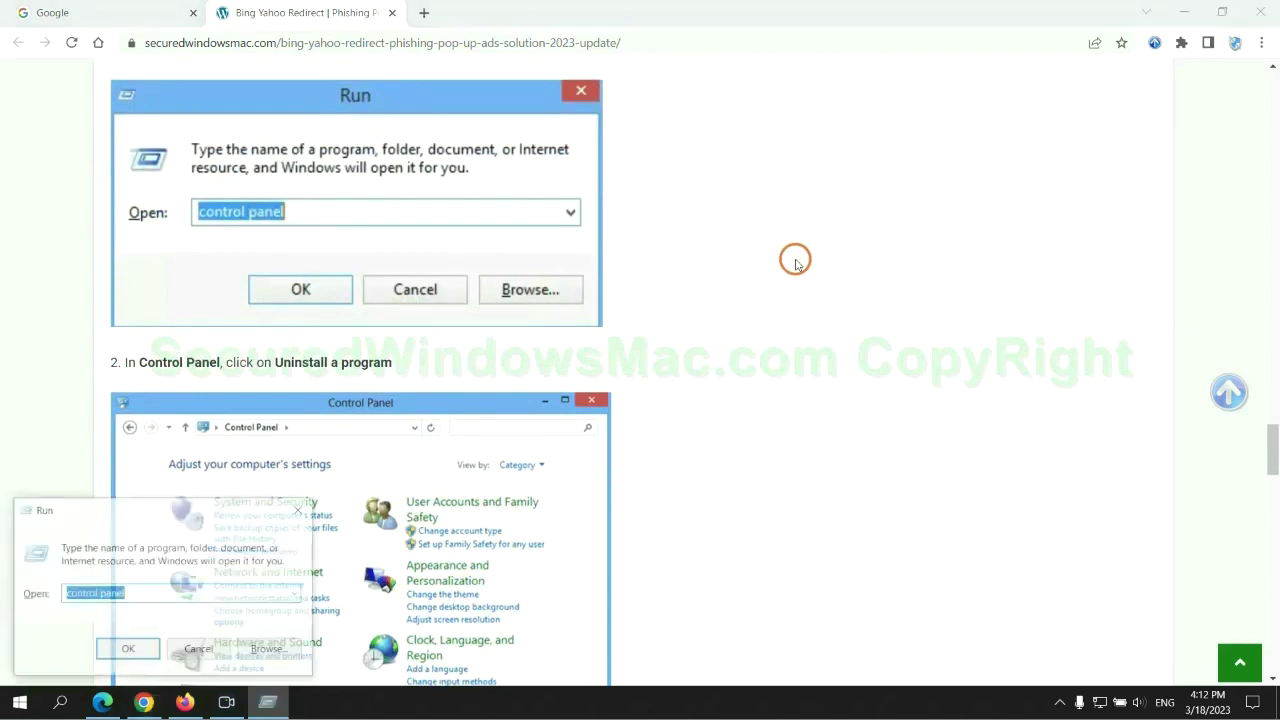
{"action": "type", "text": "co"}
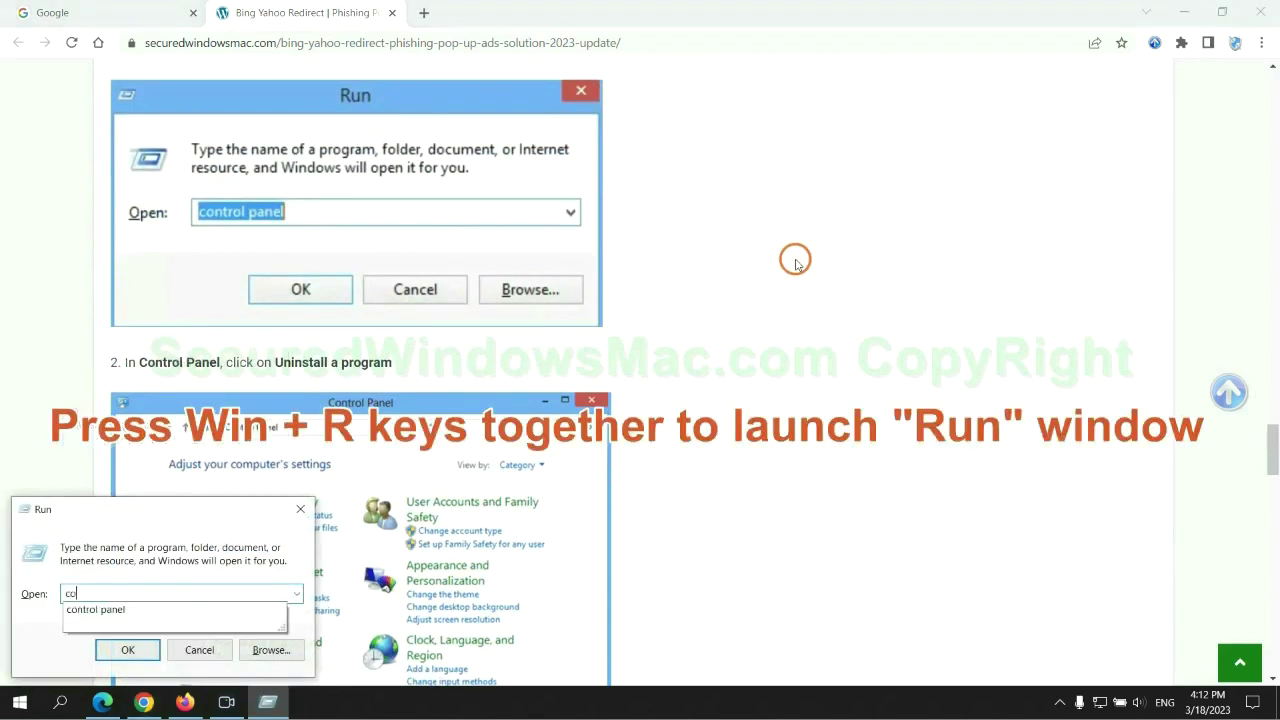
{"action": "type", "text": "ntrol"}
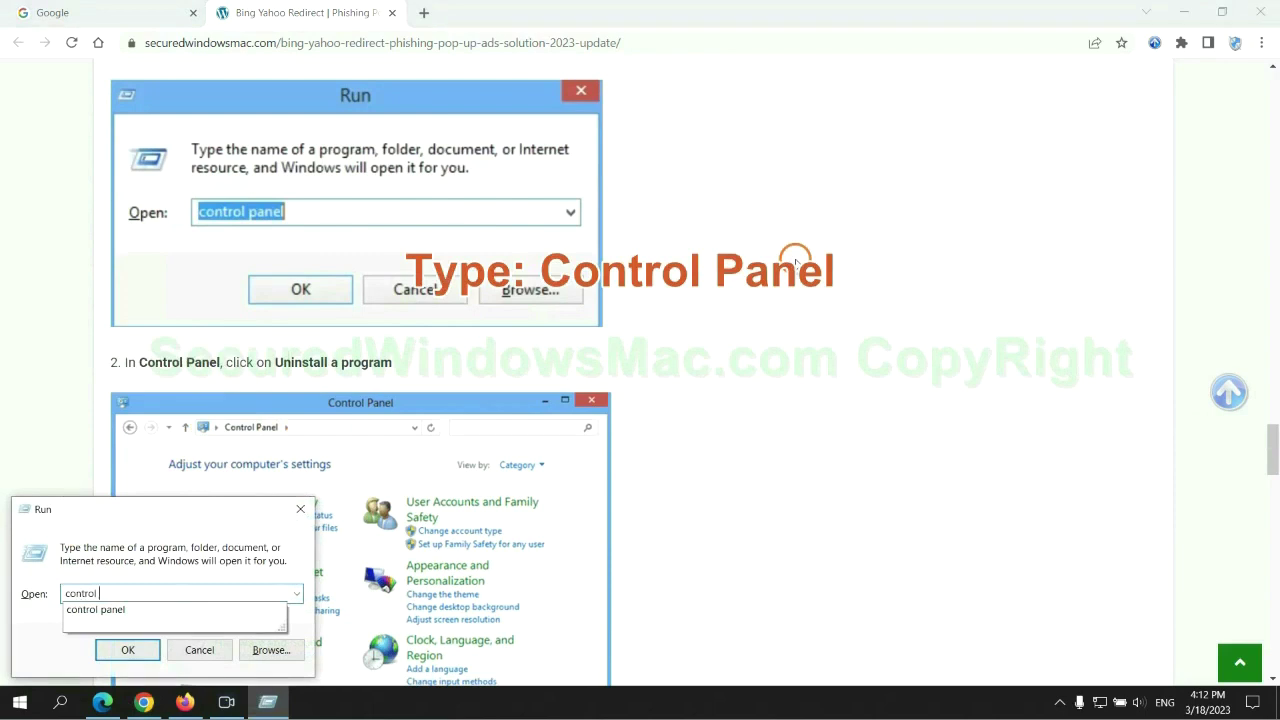
{"action": "type", "text": " panel"}
{"action": "key", "text": "Return"}
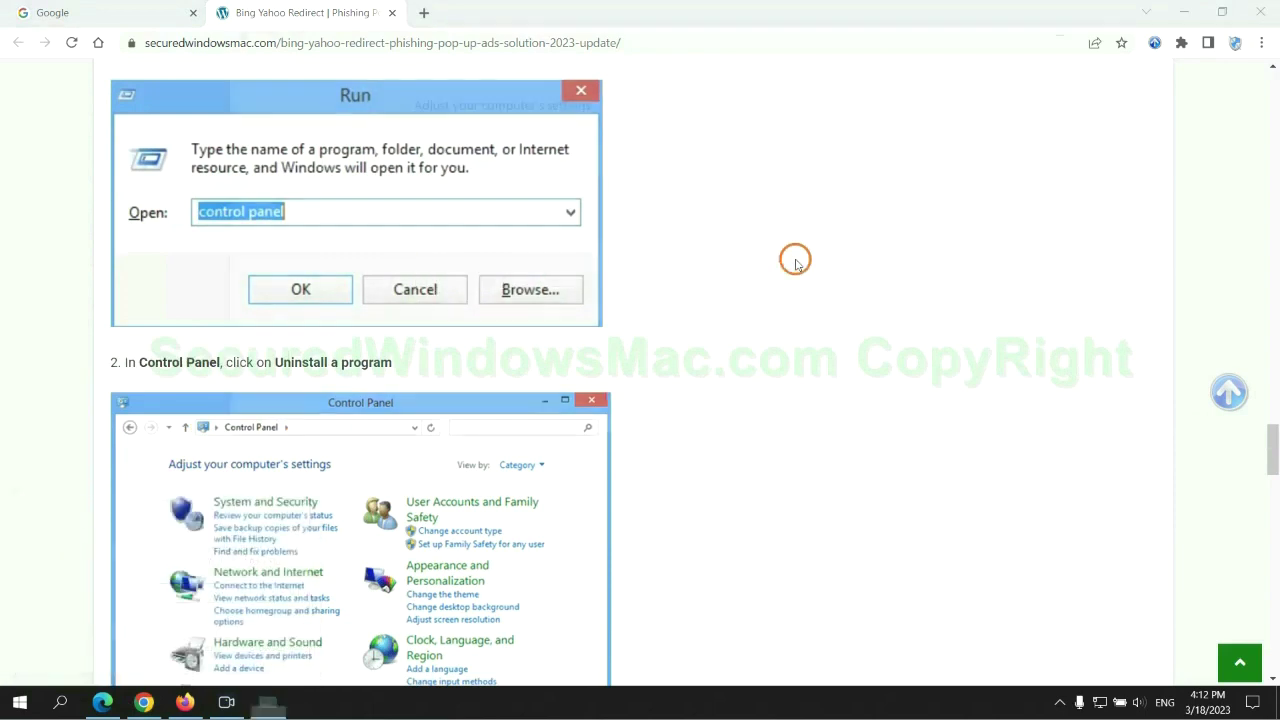
{"action": "left_click", "coordinate": [505, 351]}
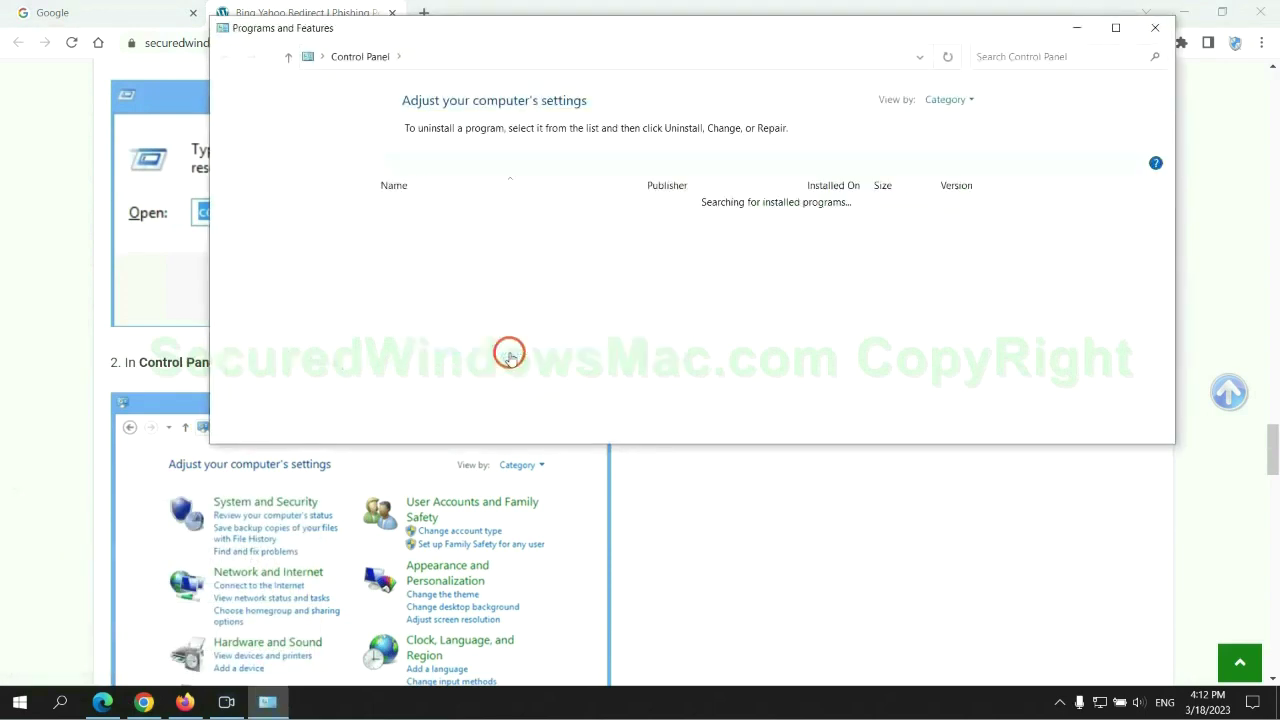
{"action": "left_click", "coordinate": [414, 234]}
{"action": "right_click", "coordinate": [447, 242]}
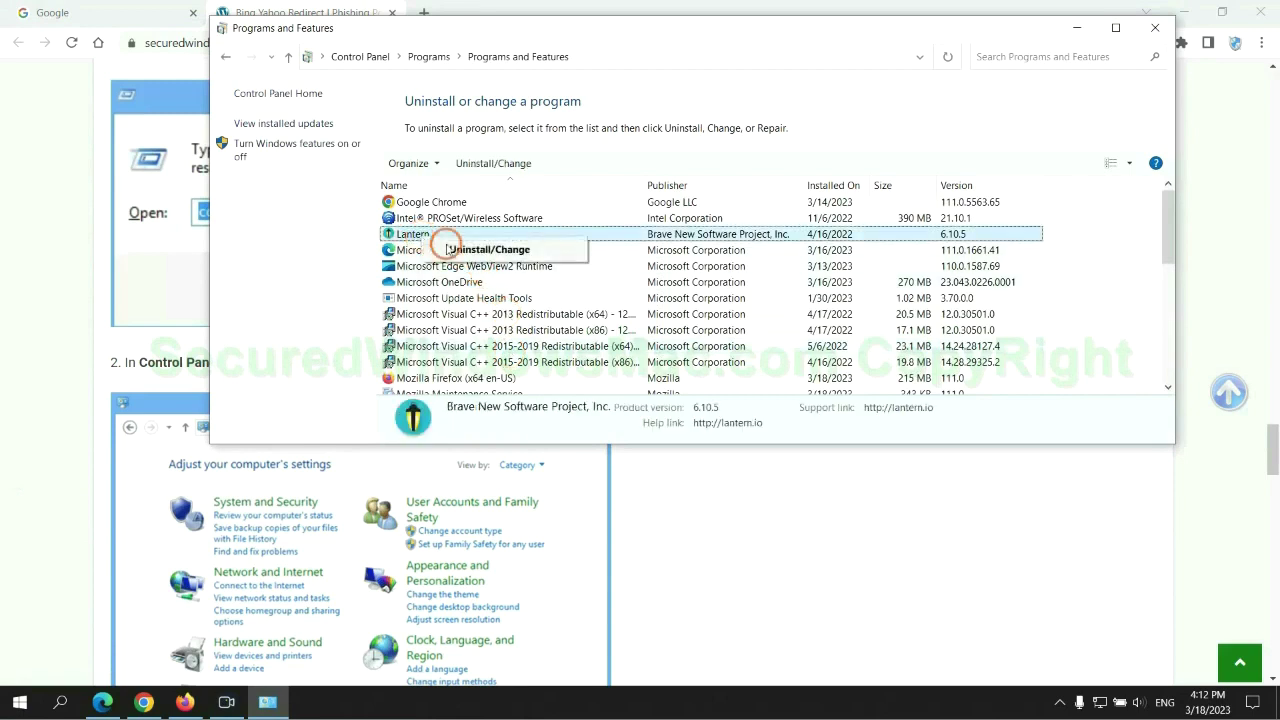
{"action": "left_click", "coordinate": [1153, 30]}
{"action": "left_click", "coordinate": [1153, 30]}
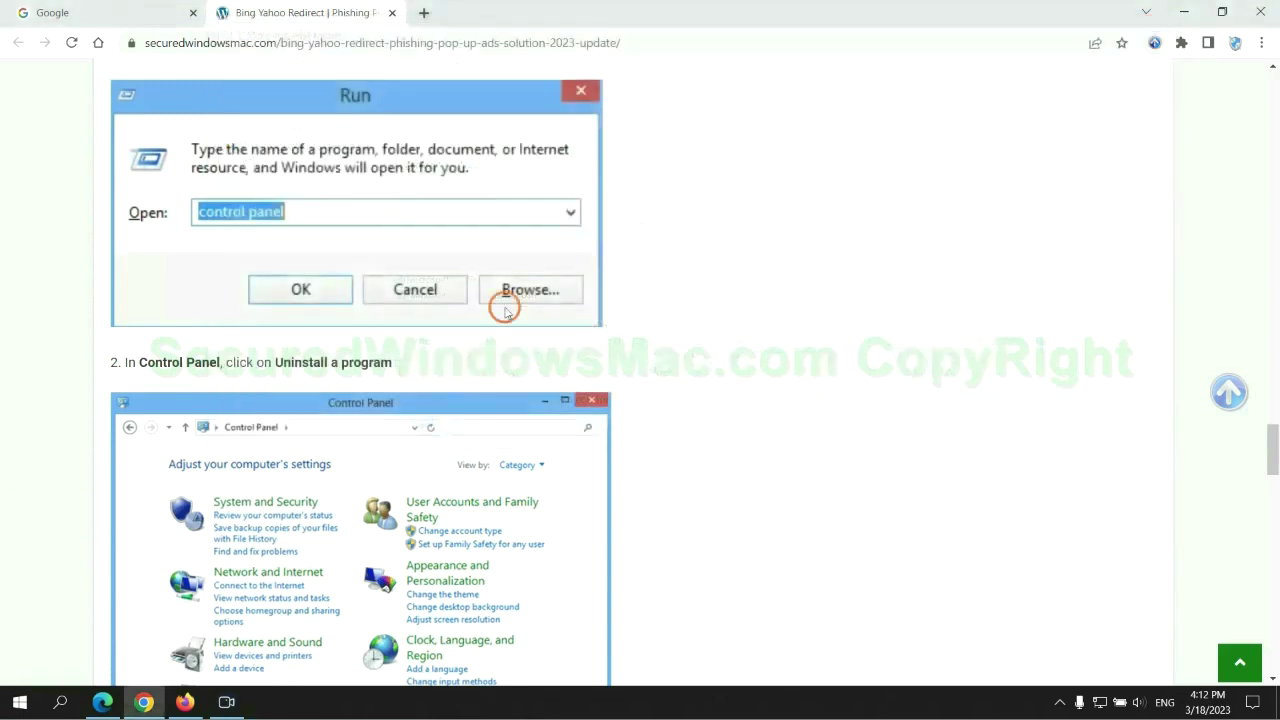
Review the Step 2 malicious-extension instructions, then switch to Microsoft Edge.
{"action": "scroll", "coordinate": [376, 428], "scroll_direction": "down", "scroll_amount": 6}
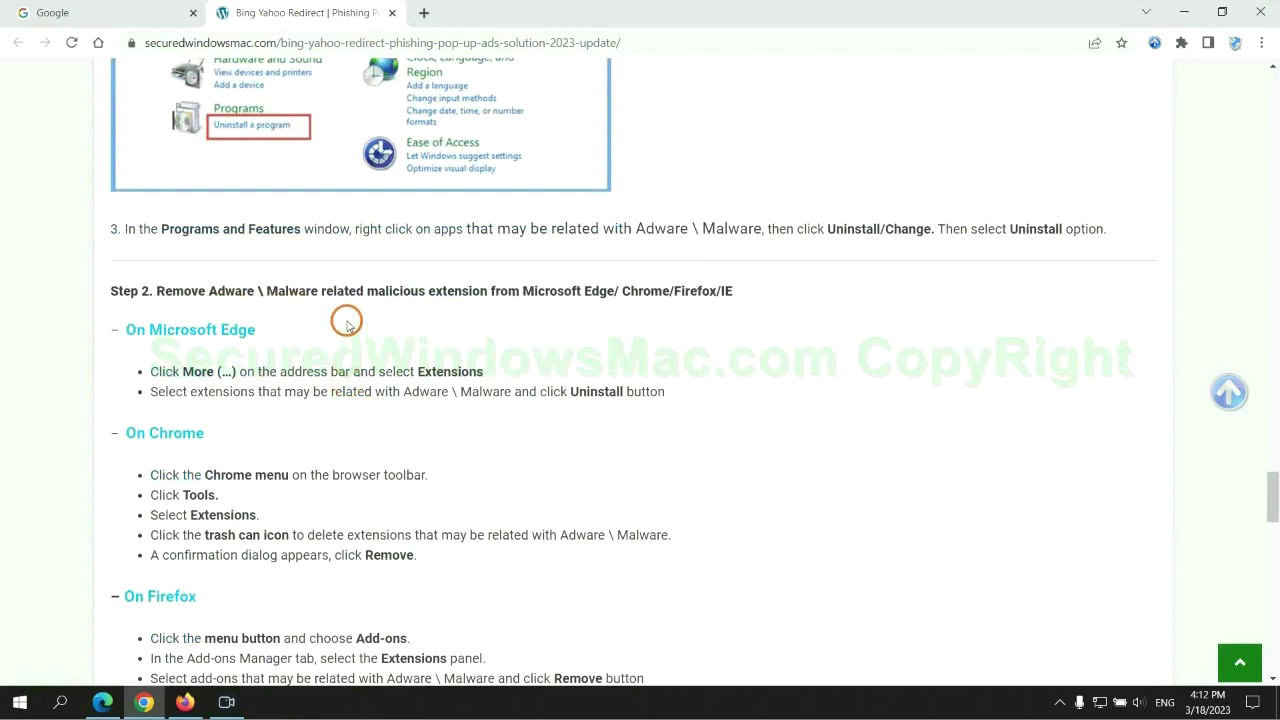
{"action": "left_click_drag", "start_coordinate": [362, 294], "coordinate": [491, 291]}
{"action": "left_click", "coordinate": [510, 320]}
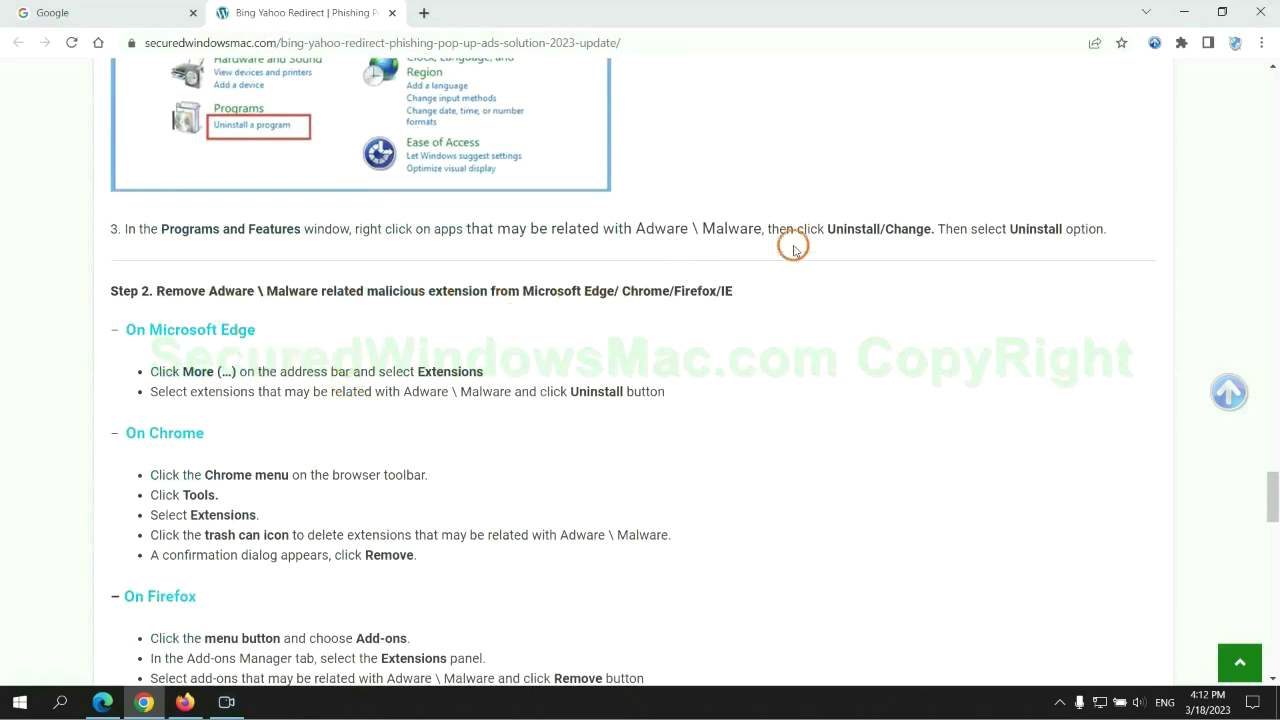
{"action": "left_click", "coordinate": [103, 702]}
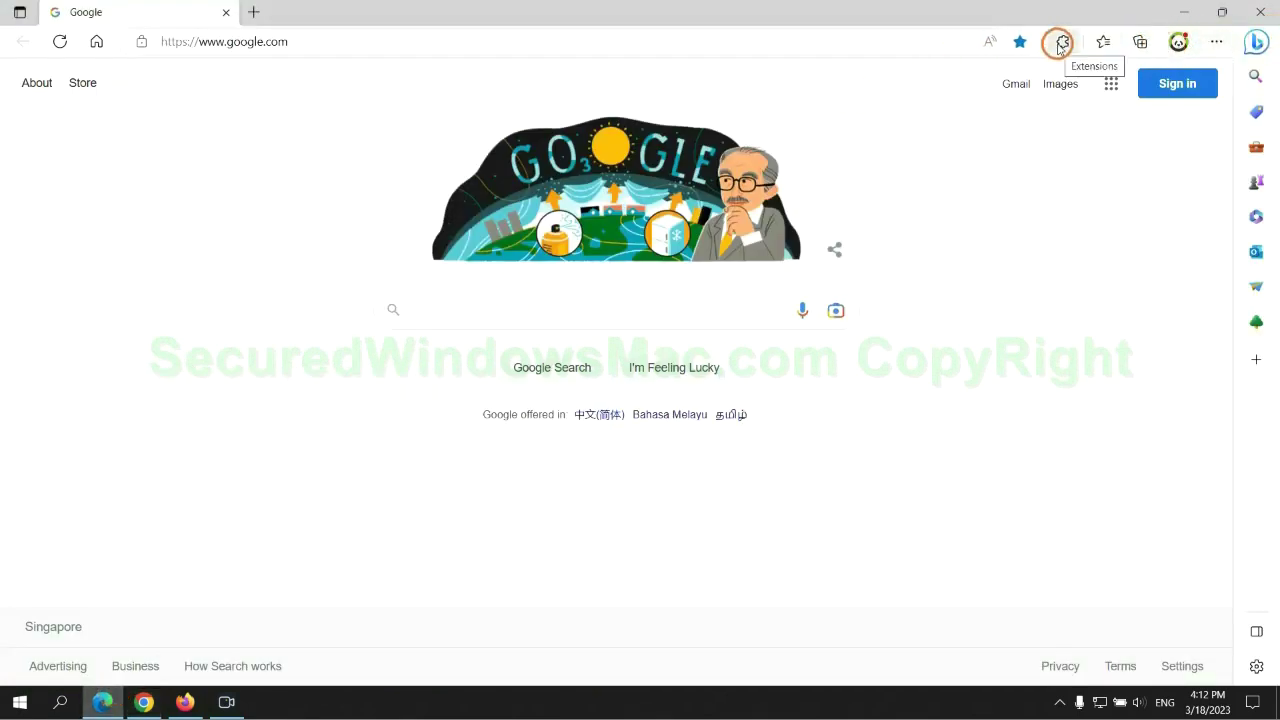
Remove the McAfee WebAdvisor extension from Edge and close the Extensions tab.
{"action": "left_click", "coordinate": [1061, 45]}
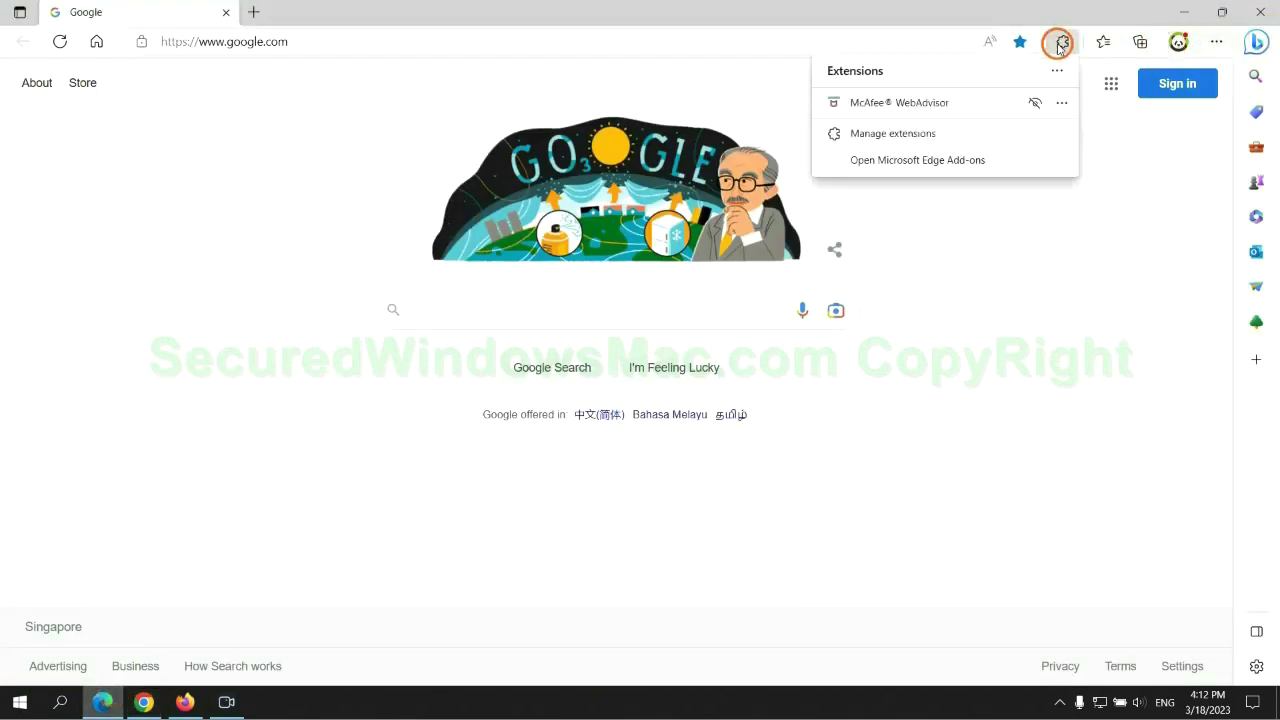
{"action": "left_click", "coordinate": [890, 133]}
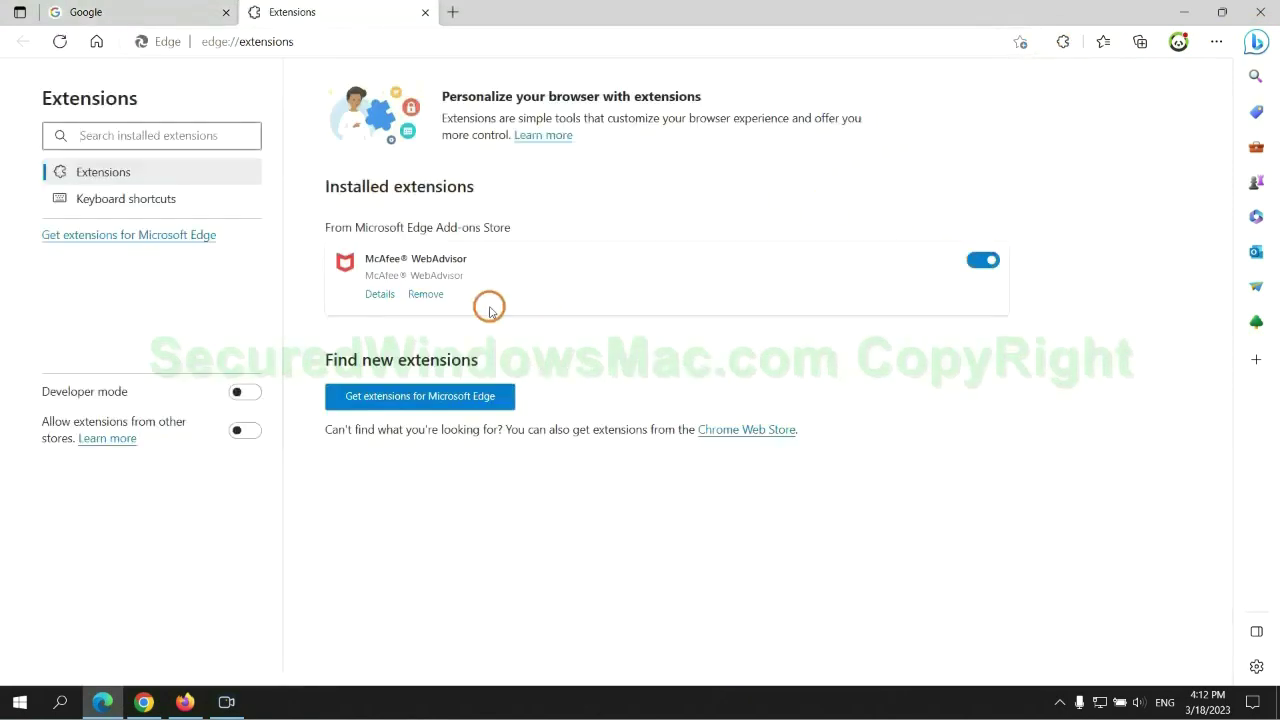
{"action": "left_click", "coordinate": [425, 295]}
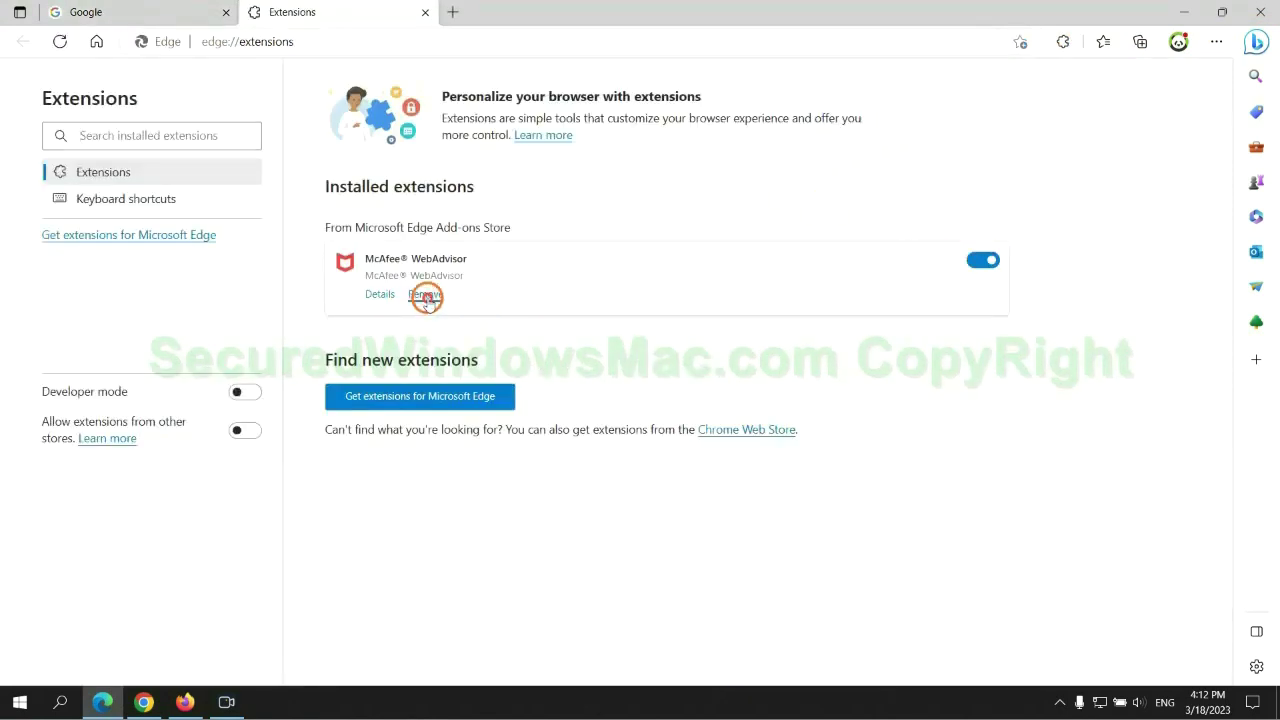
{"action": "left_click", "coordinate": [920, 158]}
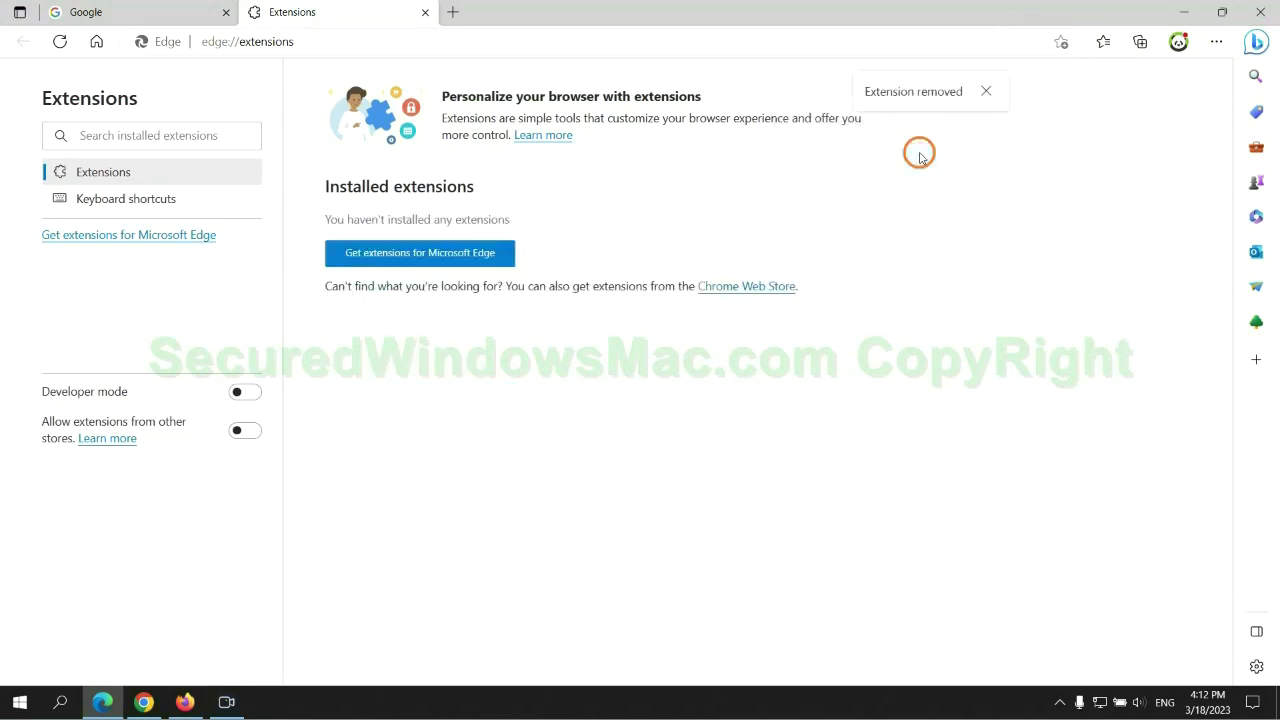
{"action": "left_click", "coordinate": [425, 13]}
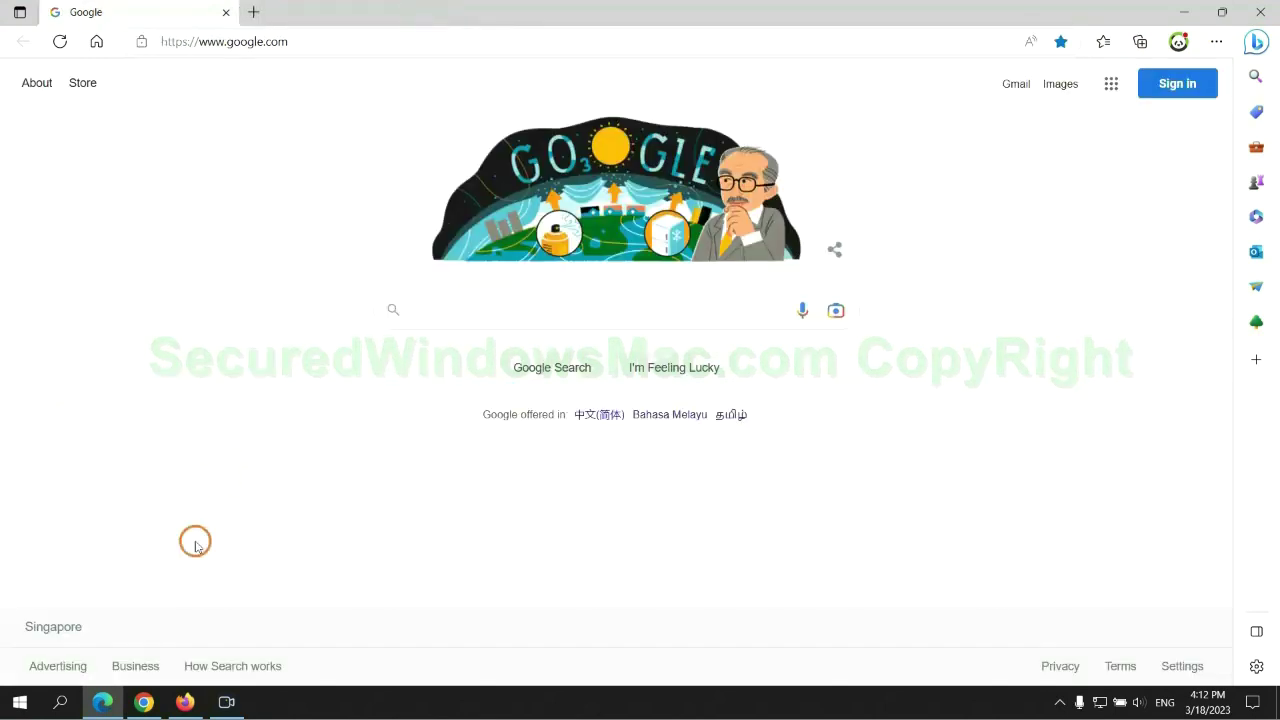
Remove the Ecosia extension from Chrome, leaving only Scroll To Top, and close its uninstall tab.
{"action": "left_click", "coordinate": [156, 708]}
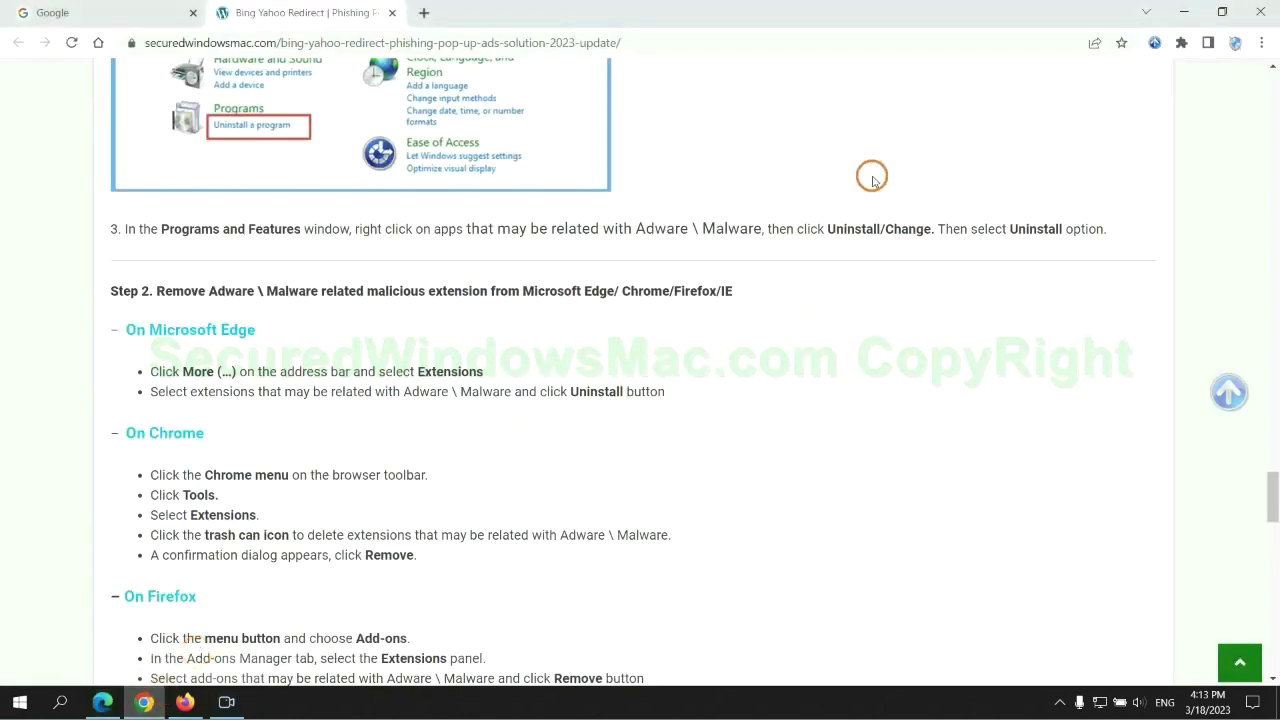
{"action": "left_click", "coordinate": [1181, 42]}
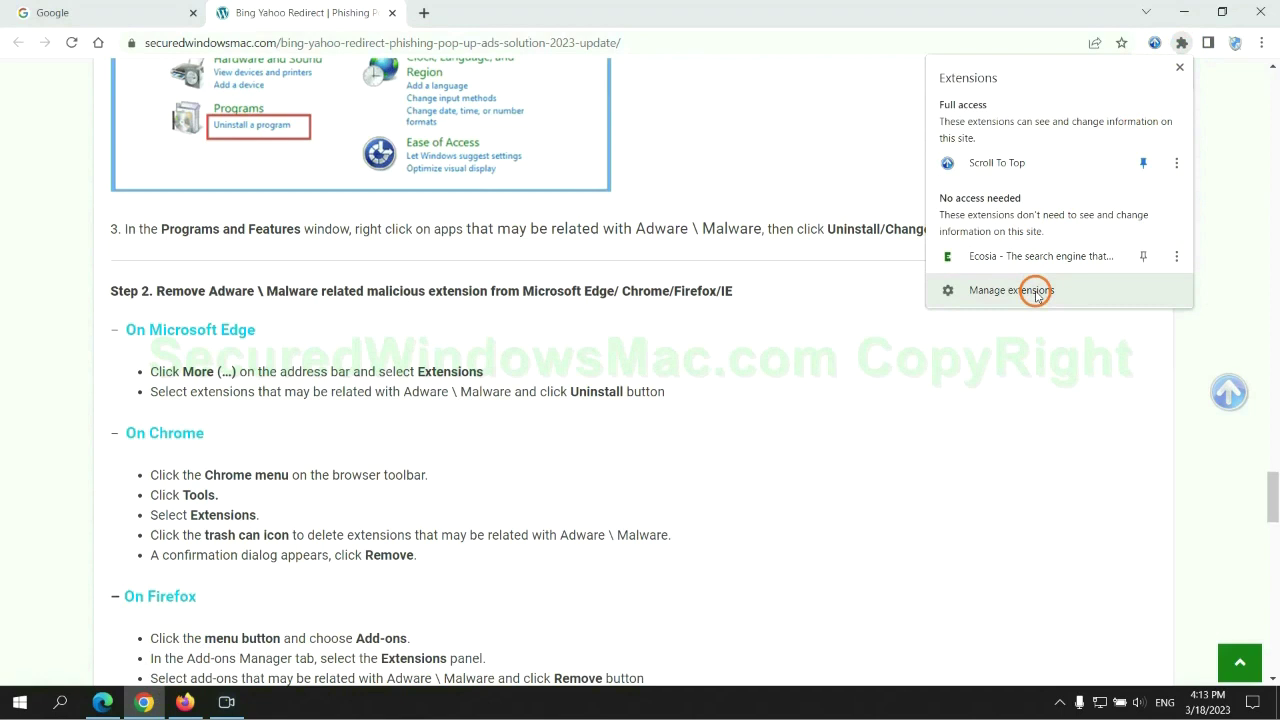
{"action": "left_click", "coordinate": [1043, 291]}
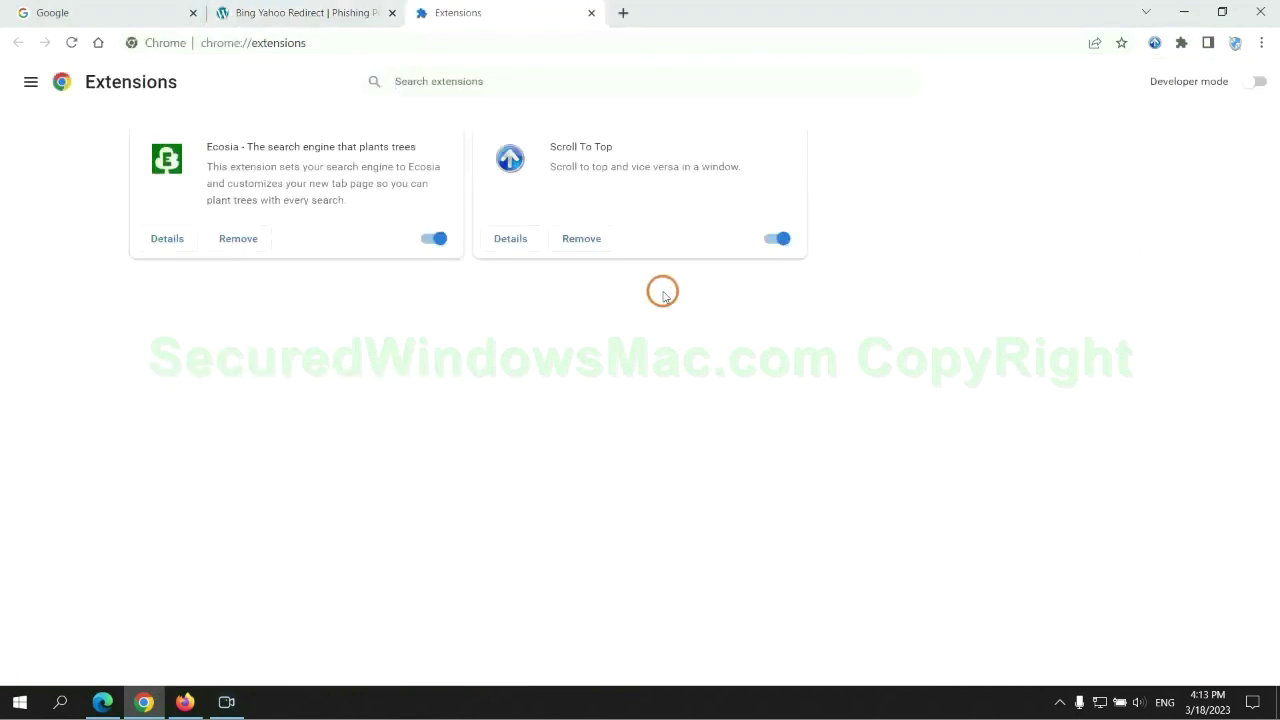
{"action": "left_click", "coordinate": [238, 236]}
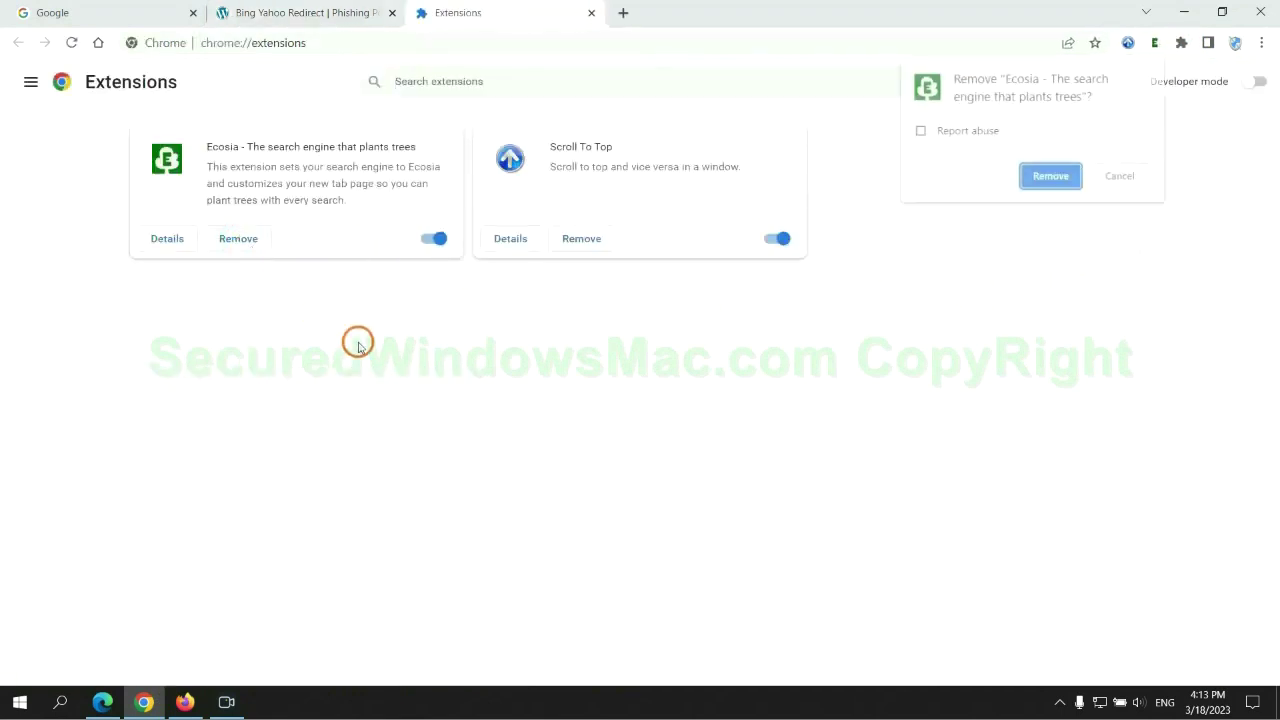
{"action": "left_click", "coordinate": [1051, 176]}
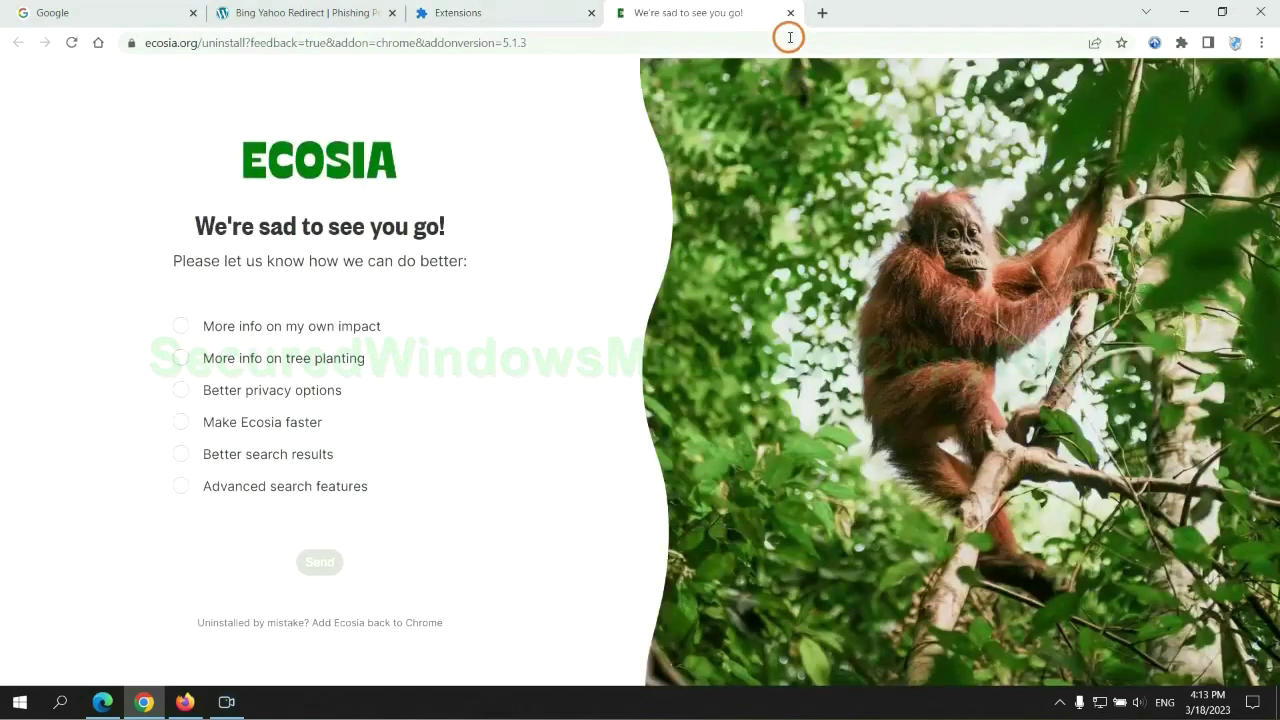
{"action": "left_click", "coordinate": [790, 12]}
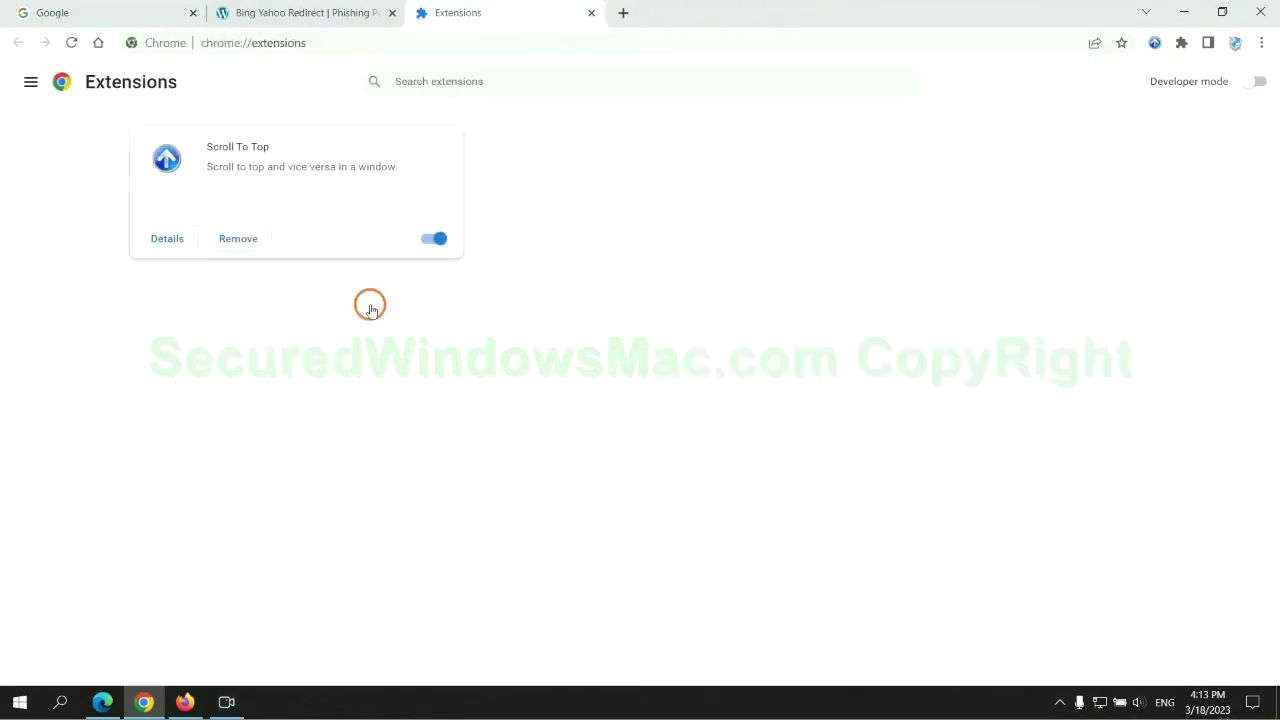
Remove the Enhancer for YouTube add-on from Firefox via the add-ons manager.
{"action": "left_click", "coordinate": [185, 701]}
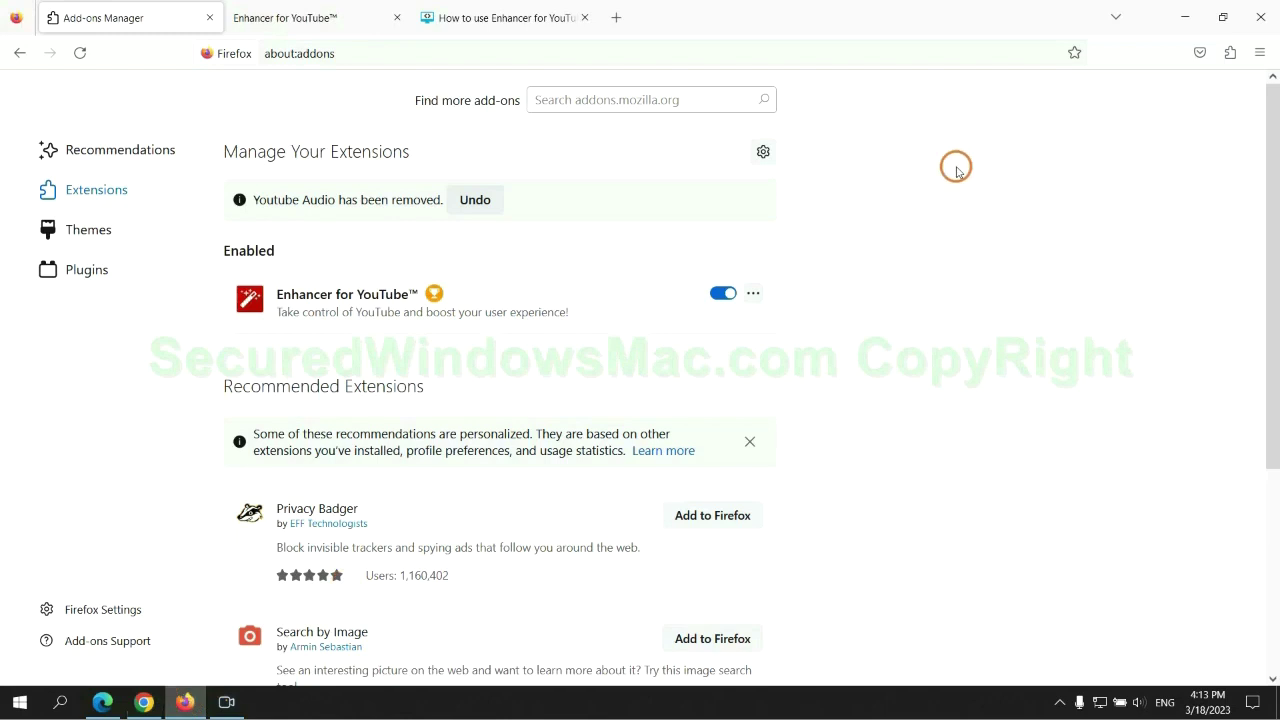
{"action": "left_click", "coordinate": [1229, 54]}
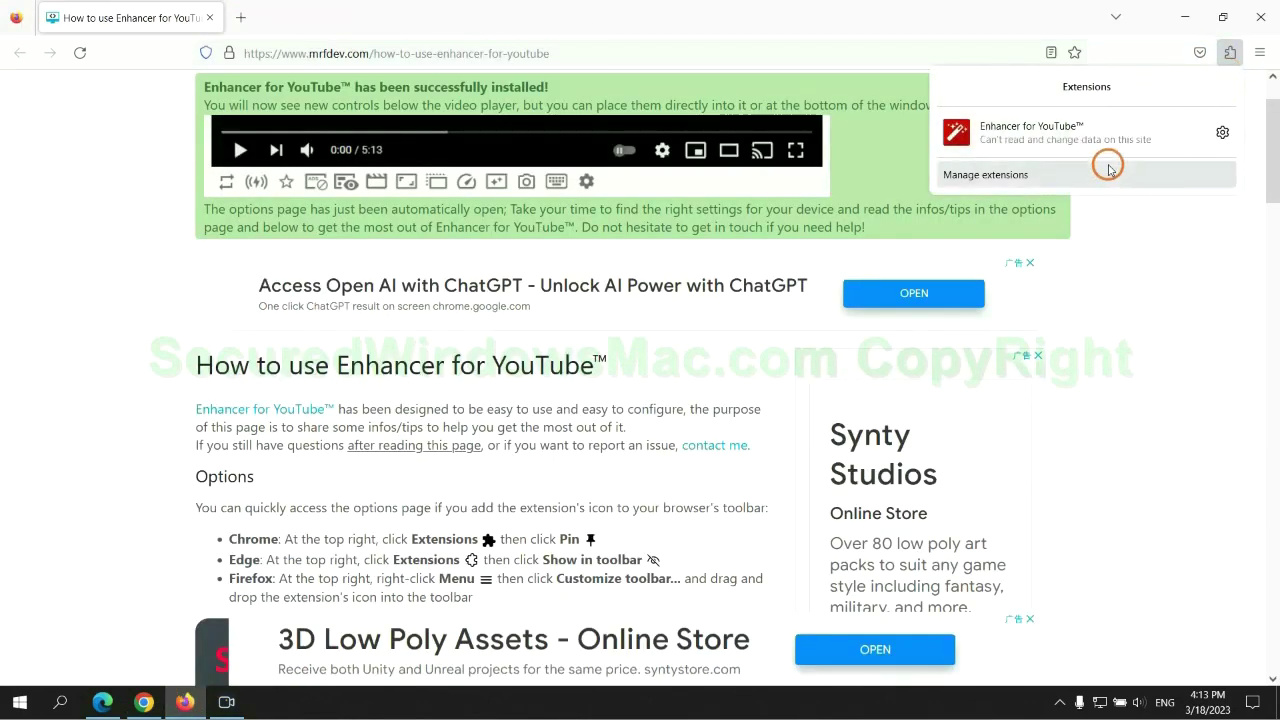
{"action": "left_click", "coordinate": [1107, 168]}
{"action": "left_click", "coordinate": [753, 243]}
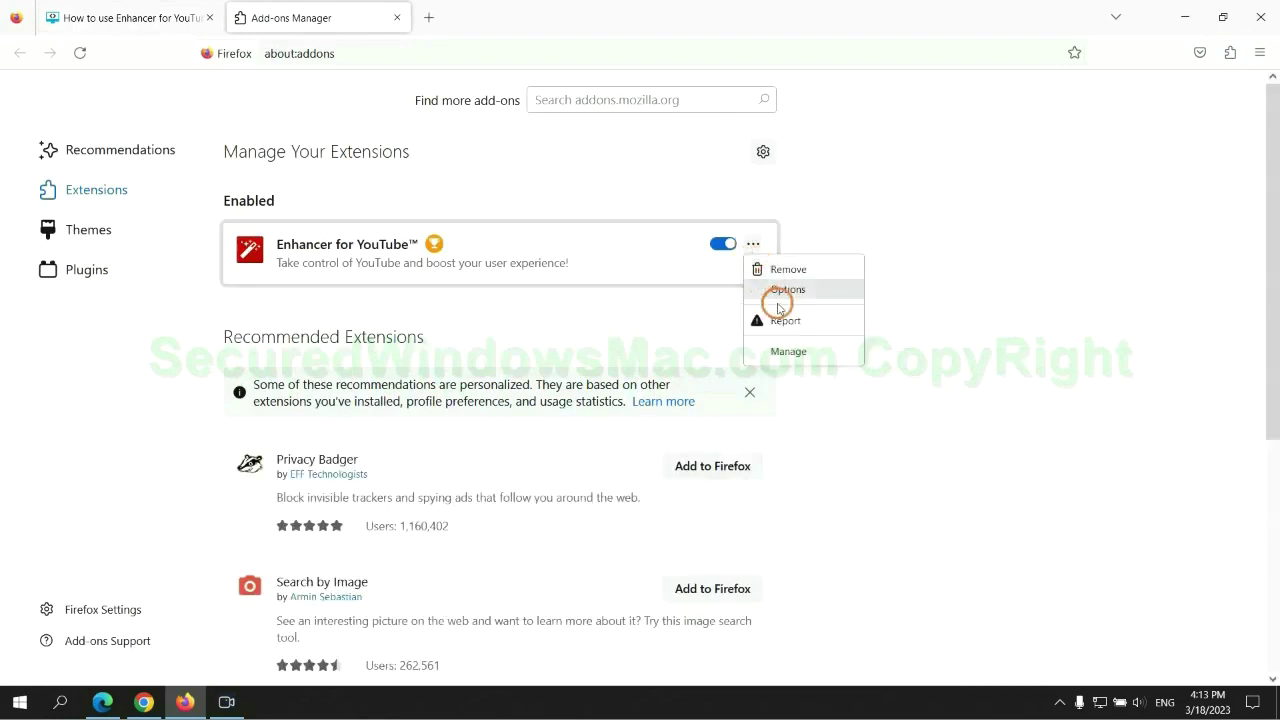
{"action": "left_click", "coordinate": [788, 270]}
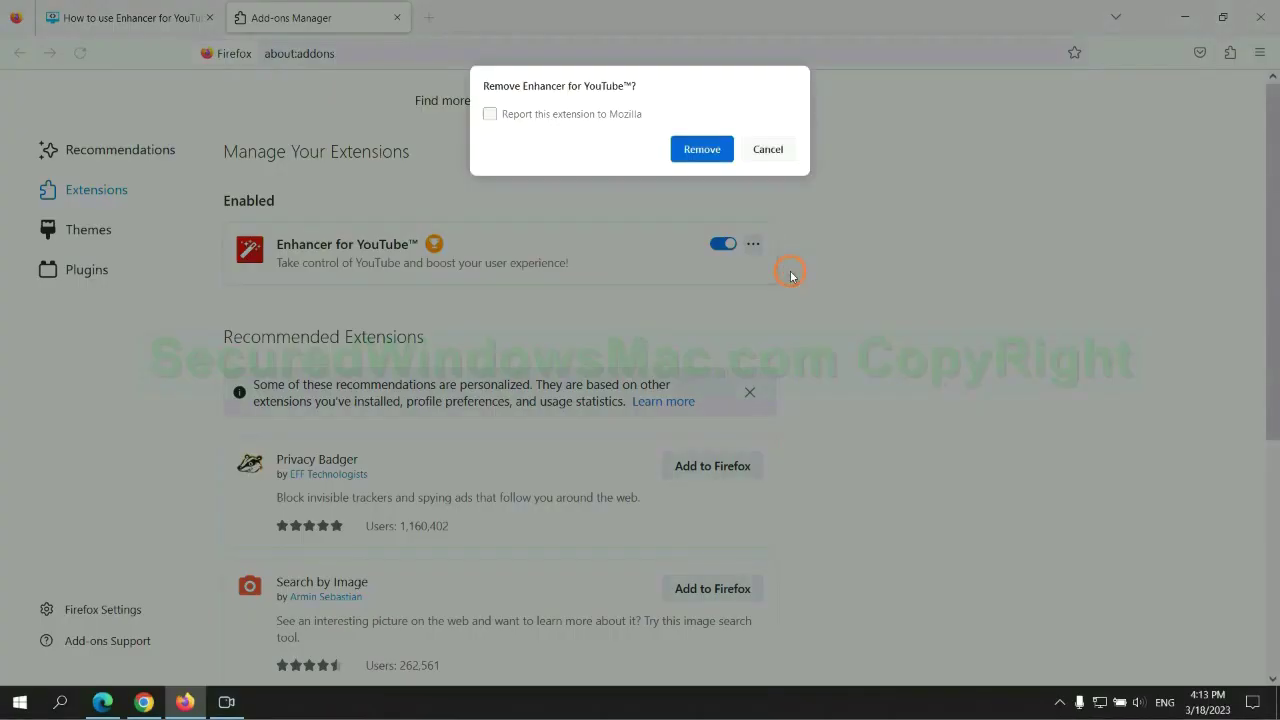
{"action": "left_click", "coordinate": [708, 148]}
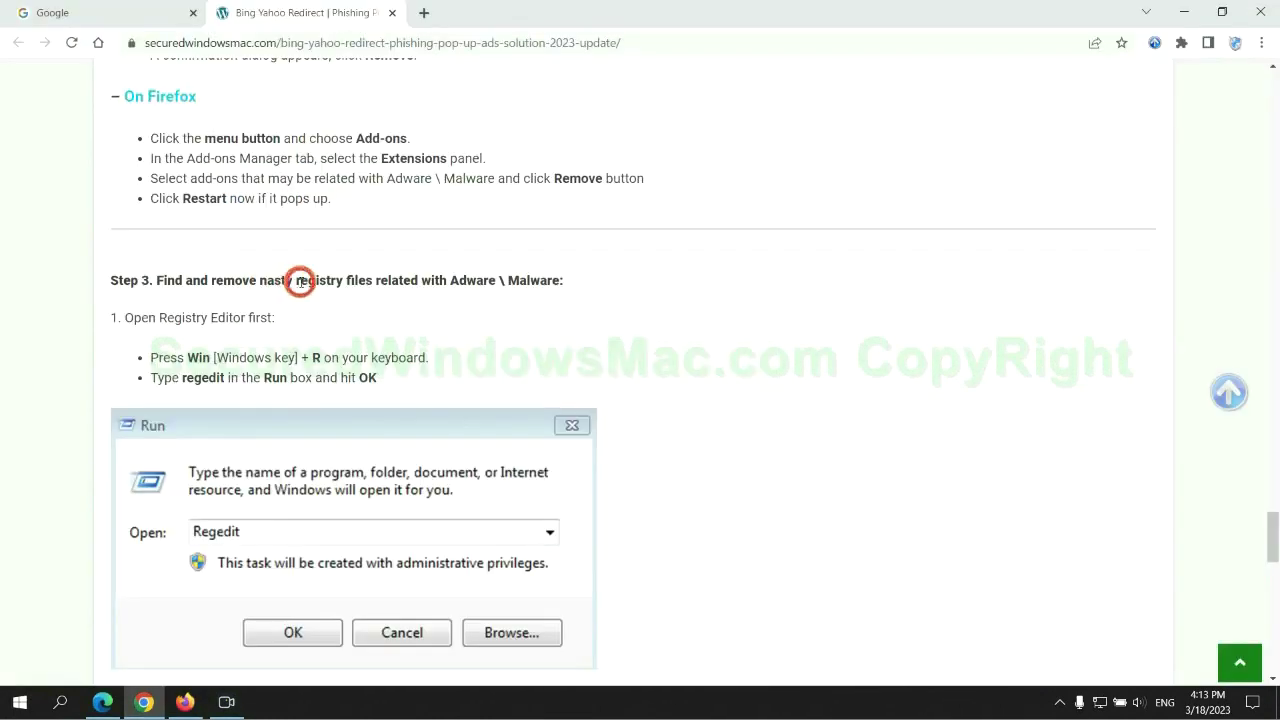
Read the guide's registry cleanup instructions, then launch Registry Editor with 'regedit'.
{"action": "left_click_drag", "start_coordinate": [297, 282], "coordinate": [370, 297]}
{"action": "left_click", "coordinate": [371, 316]}
{"action": "scroll", "coordinate": [371, 316], "scroll_direction": "down", "scroll_amount": 2}
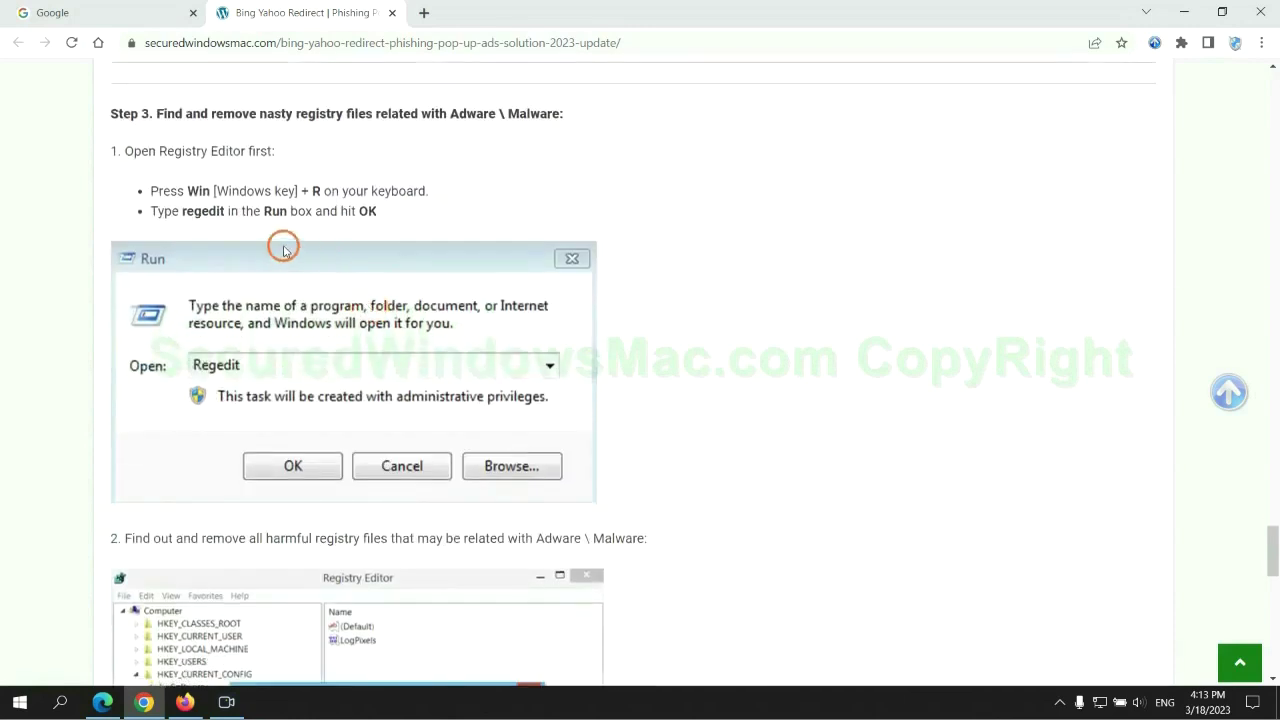
{"action": "key", "text": "super+r"}
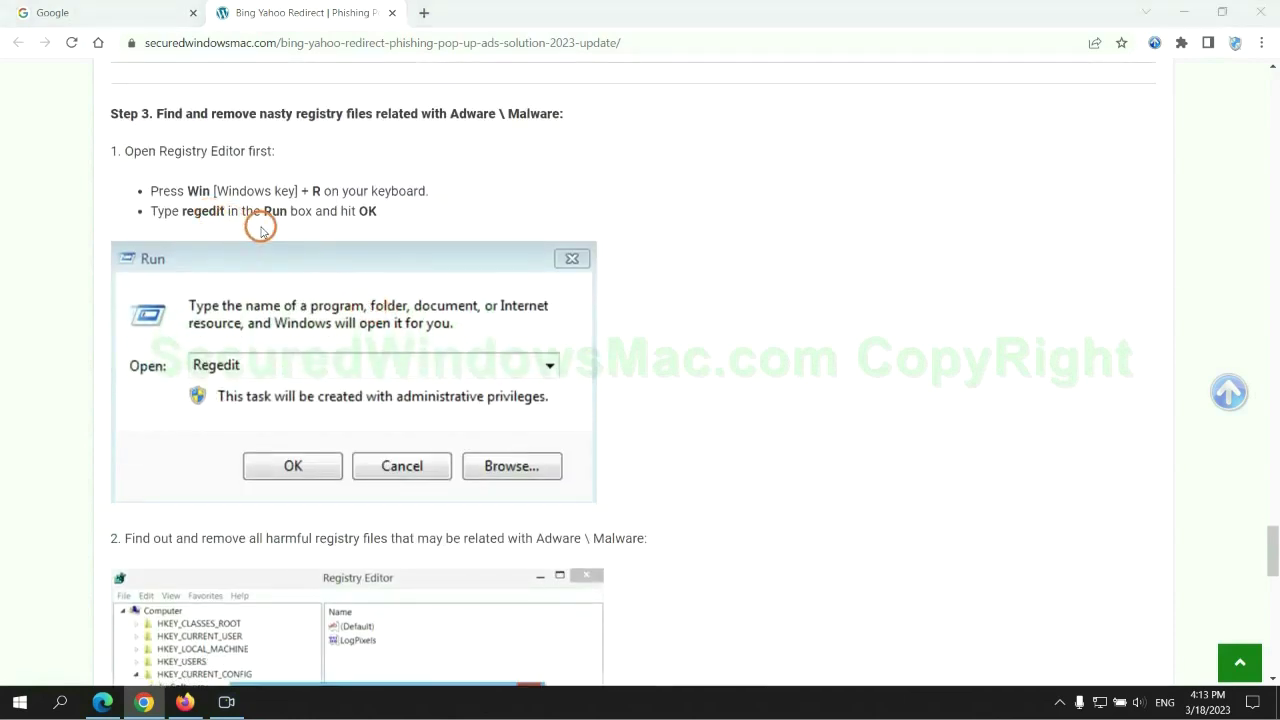
{"action": "type", "text": "rege"}
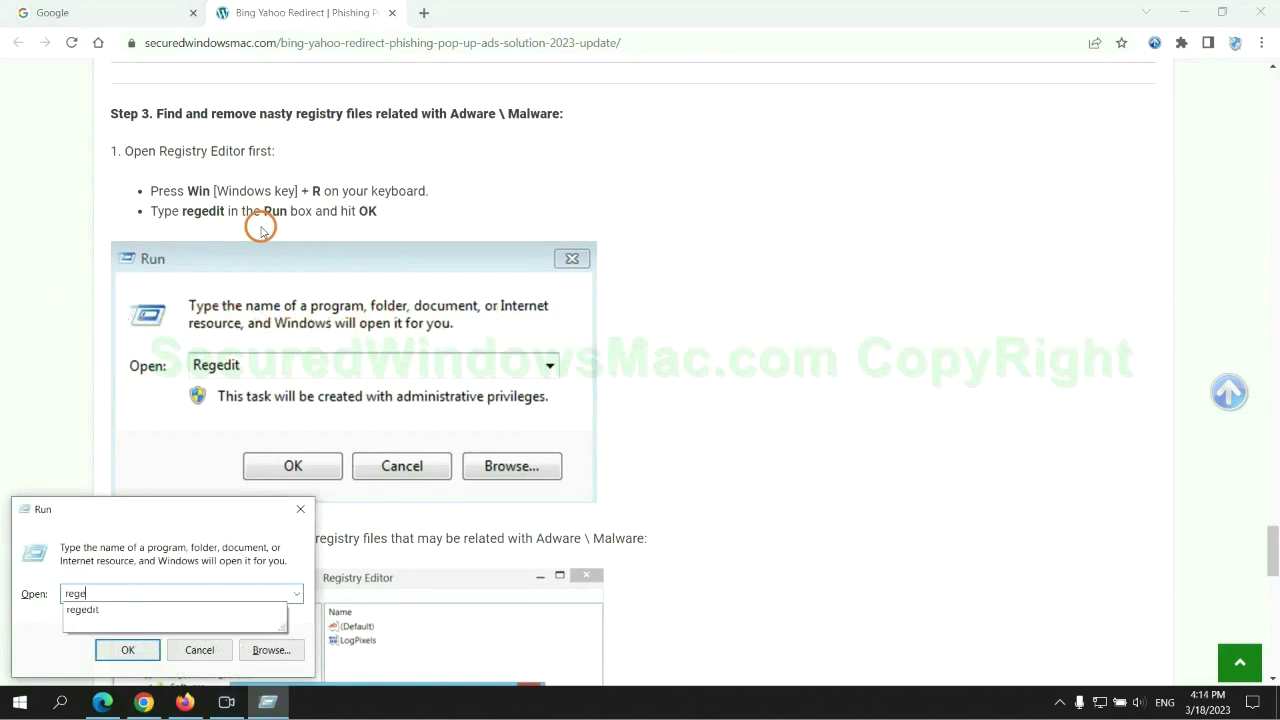
{"action": "type", "text": "dit"}
{"action": "key", "text": "Return"}
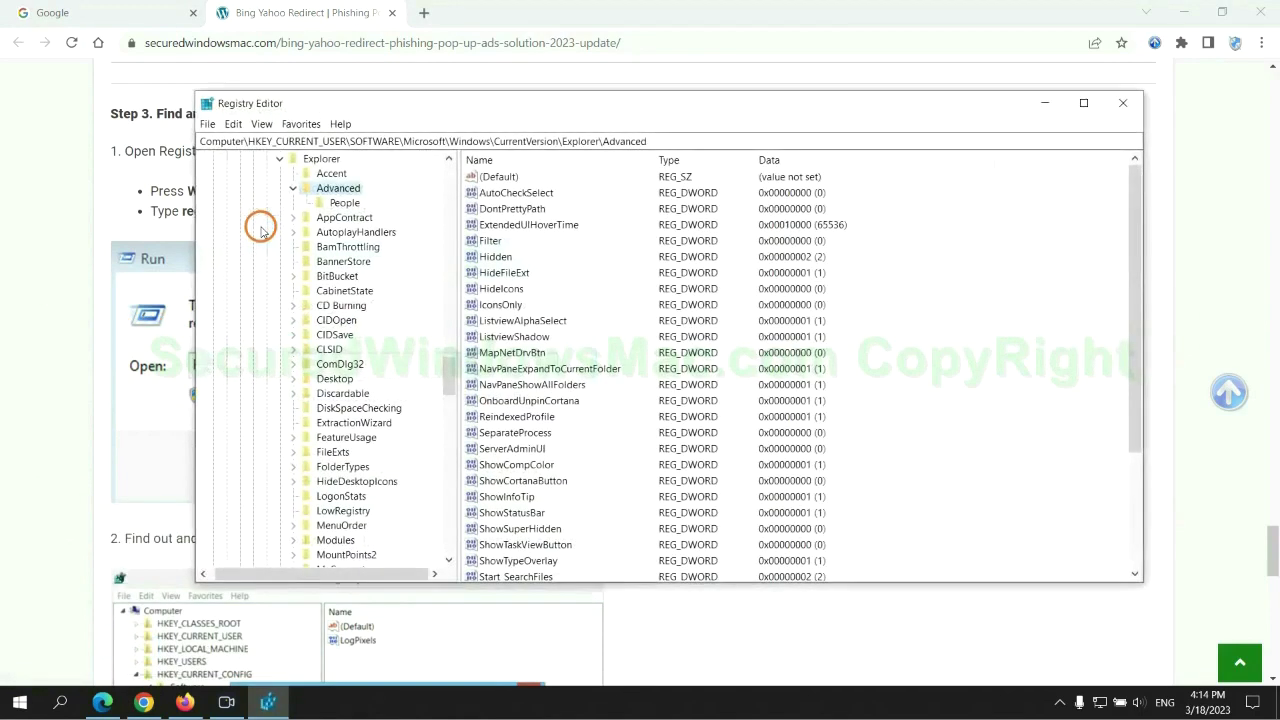
Search the registry for 'App' and bring up actions for the found StoreAppsOnTaskbar value.
{"action": "left_click", "coordinate": [233, 124]}
{"action": "left_click", "coordinate": [257, 240]}
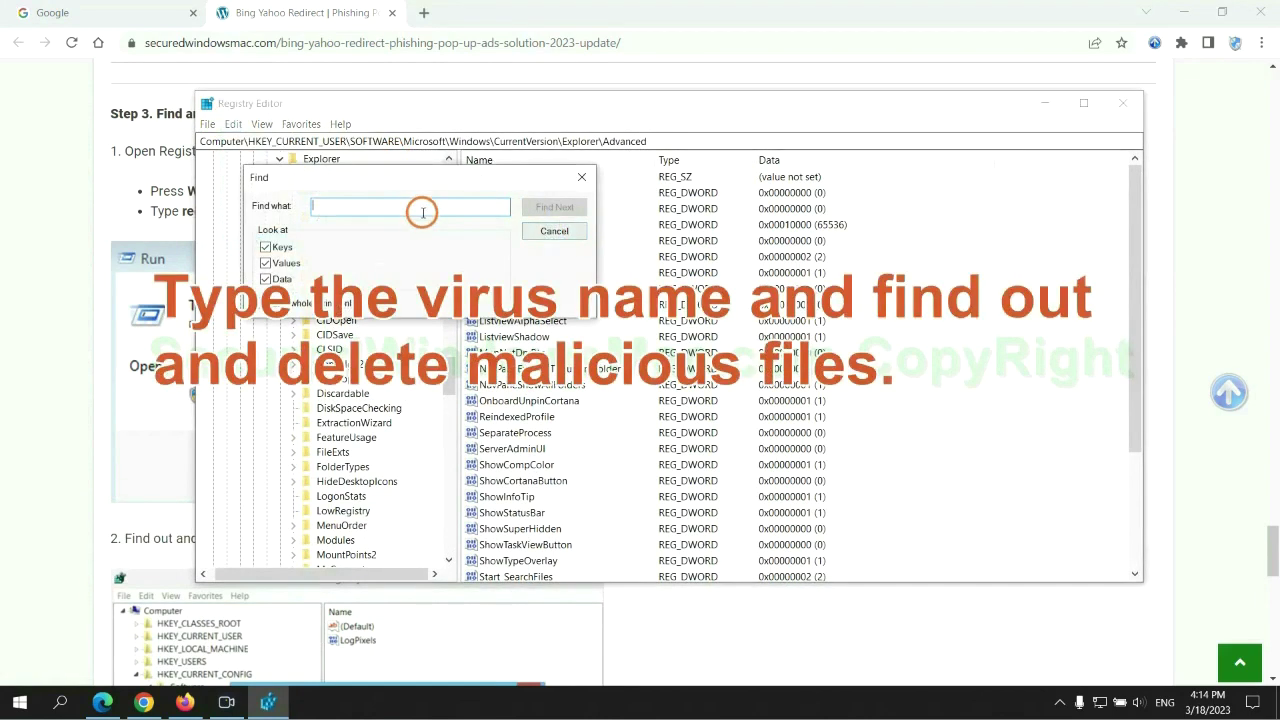
{"action": "type", "text": "Apps"}
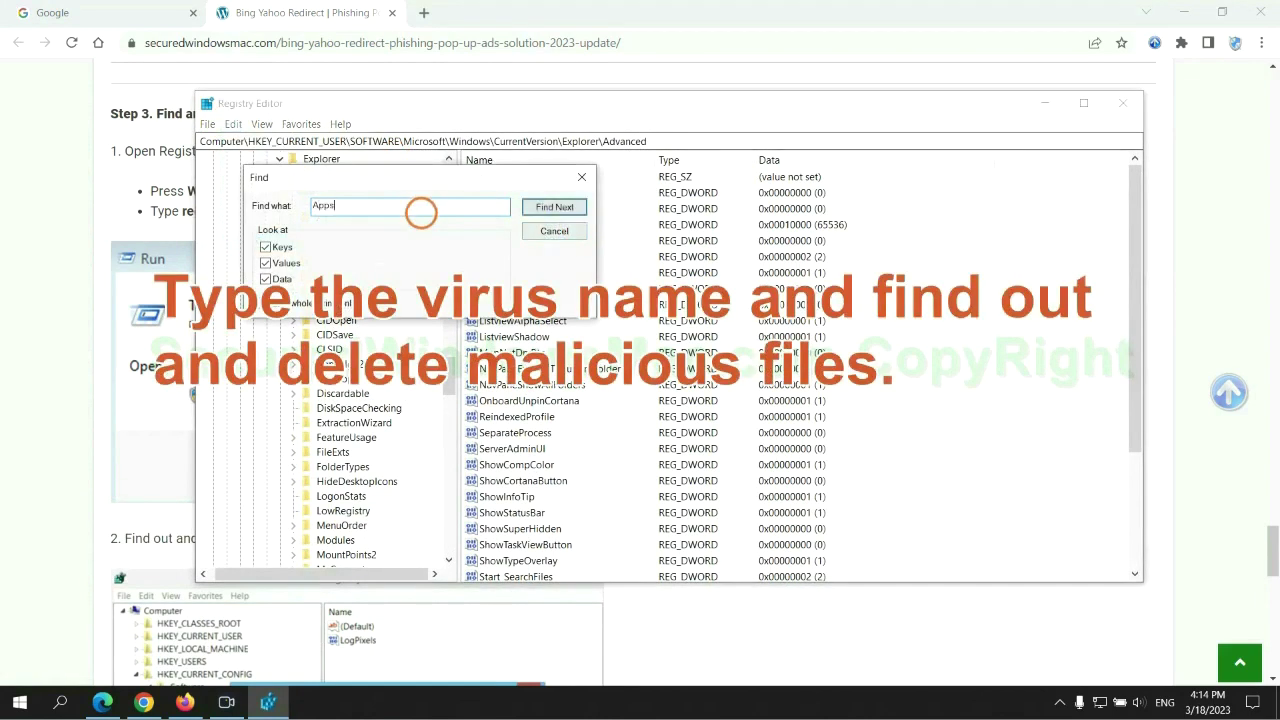
{"action": "key", "text": "Return"}
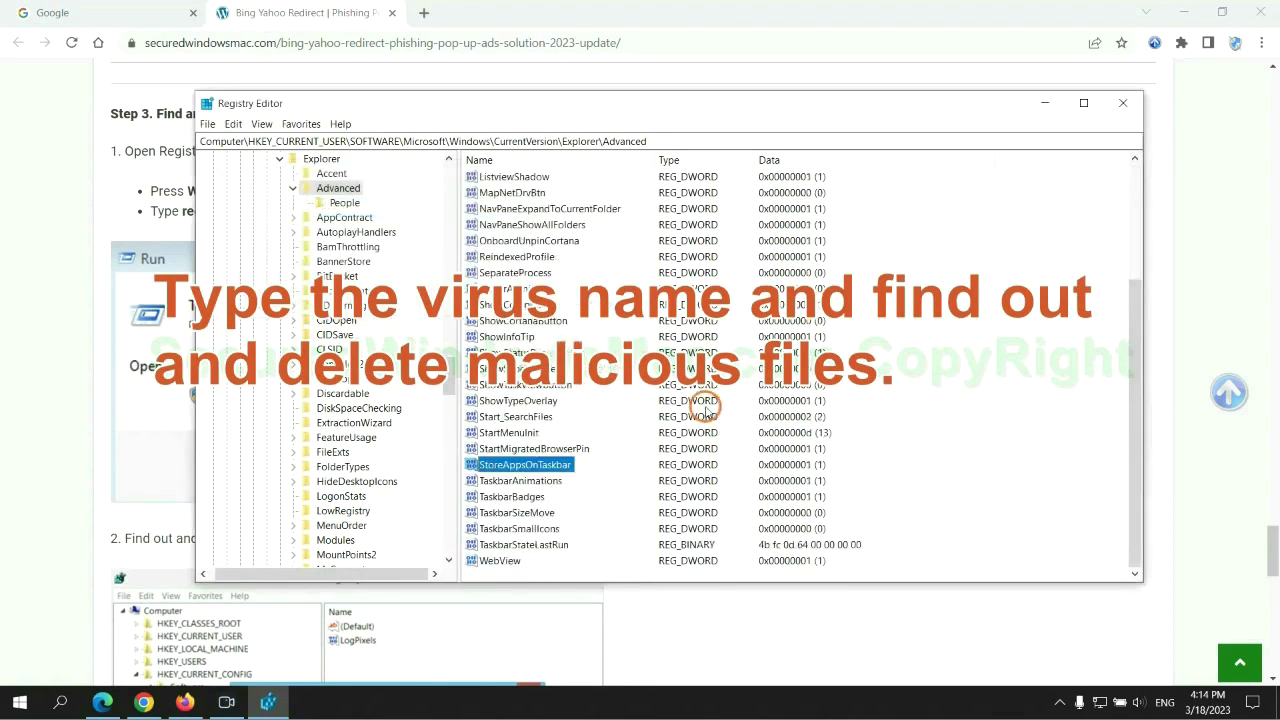
{"action": "right_click", "coordinate": [568, 467]}
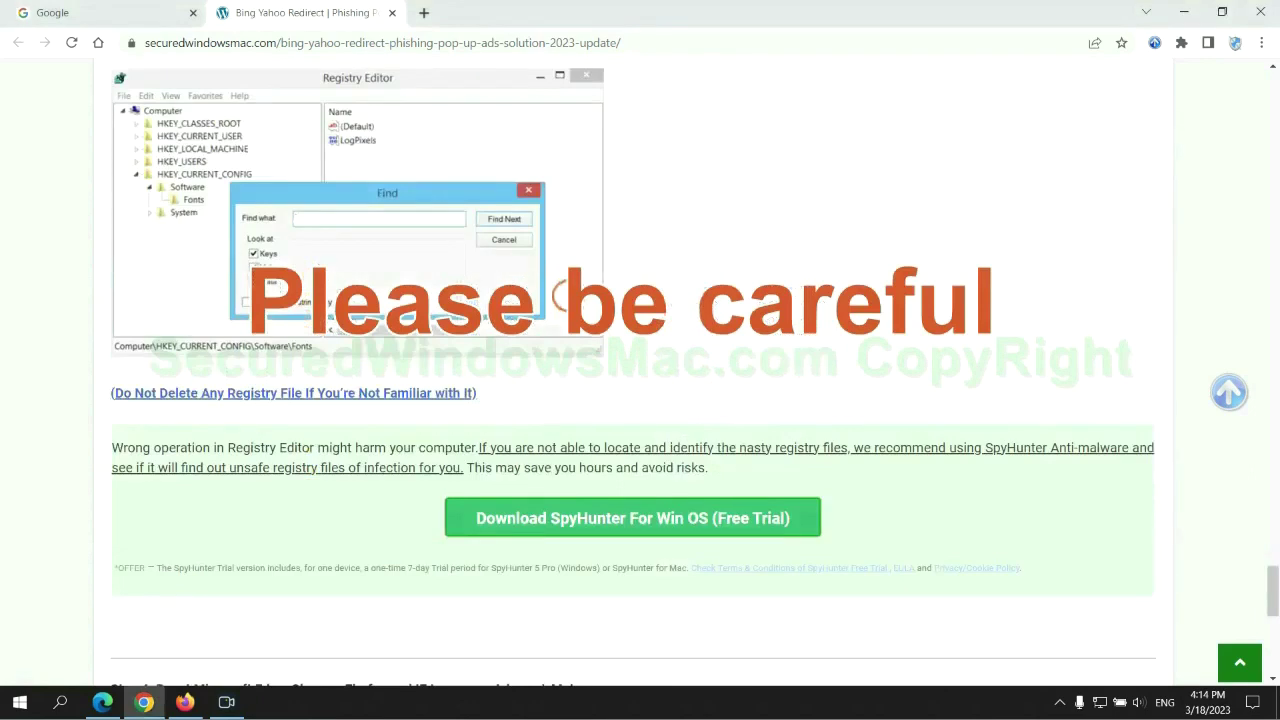
Scroll the guide down to Step 4, the Reset instructions for Edge, Chrome and Firefox.
{"action": "scroll", "coordinate": [566, 294], "scroll_direction": "down", "scroll_amount": 1}
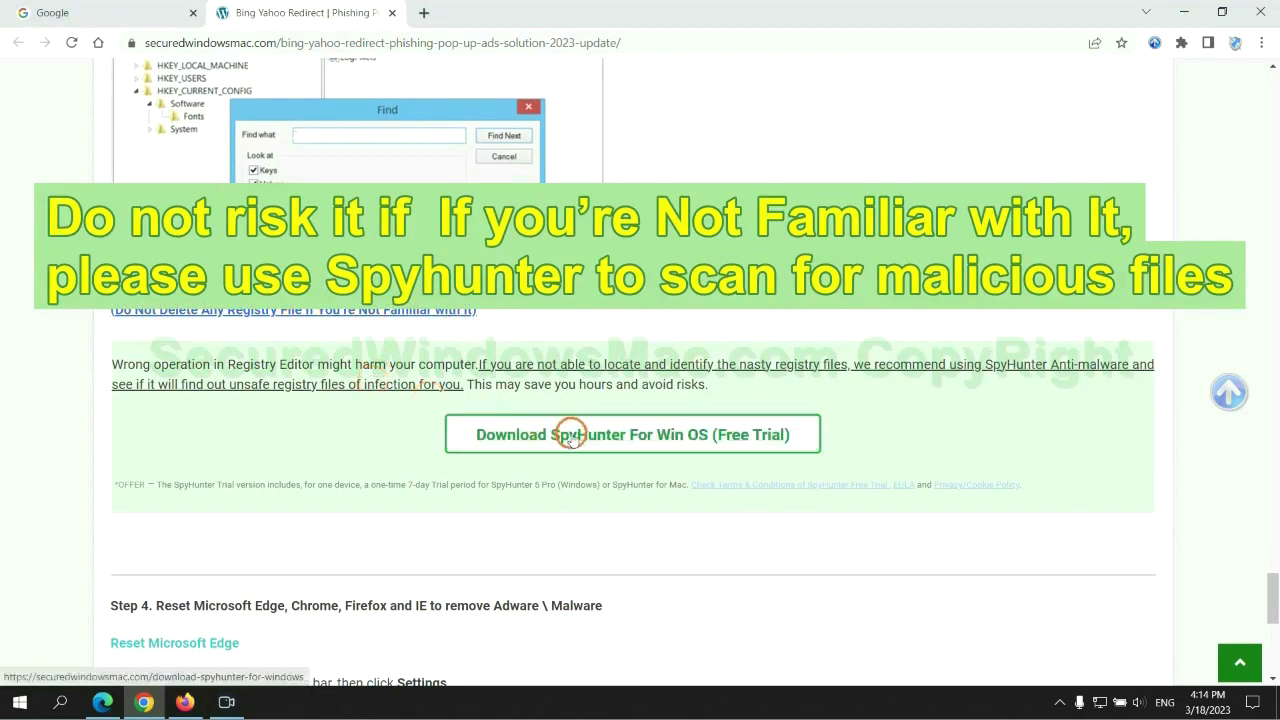
{"action": "scroll", "coordinate": [570, 434], "scroll_direction": "down", "scroll_amount": 5}
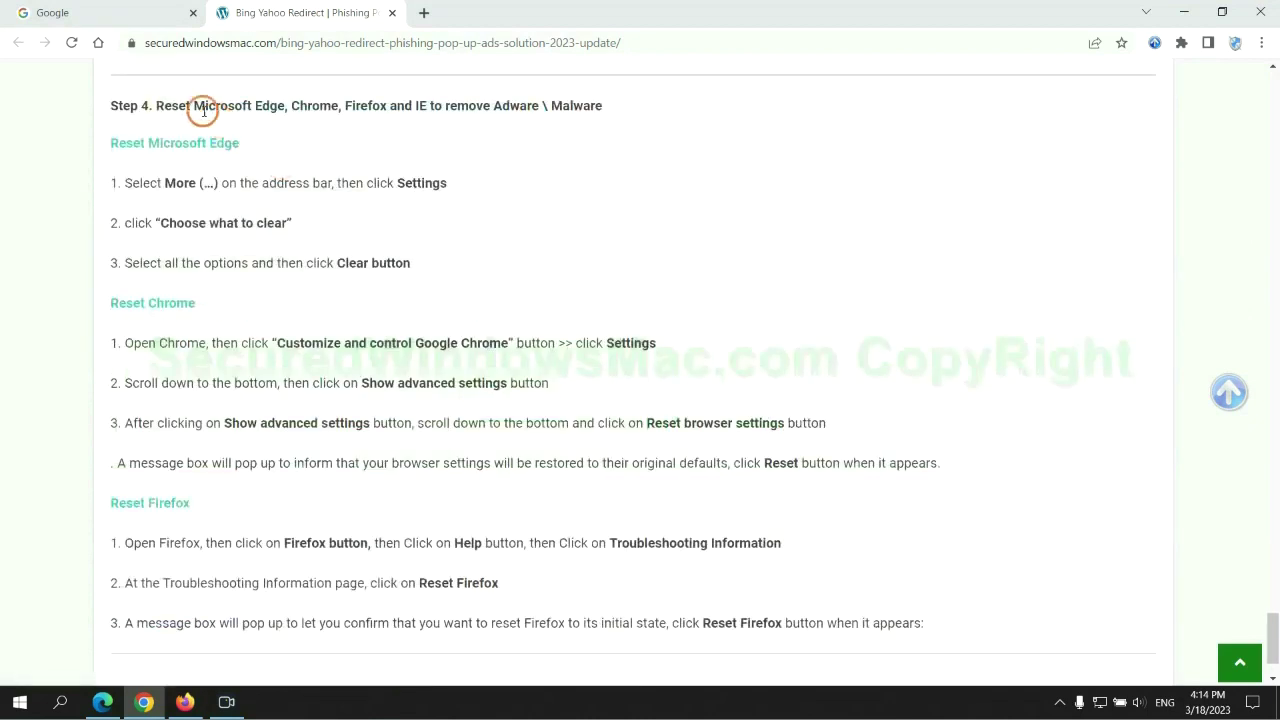
{"action": "double_click", "coordinate": [173, 105]}
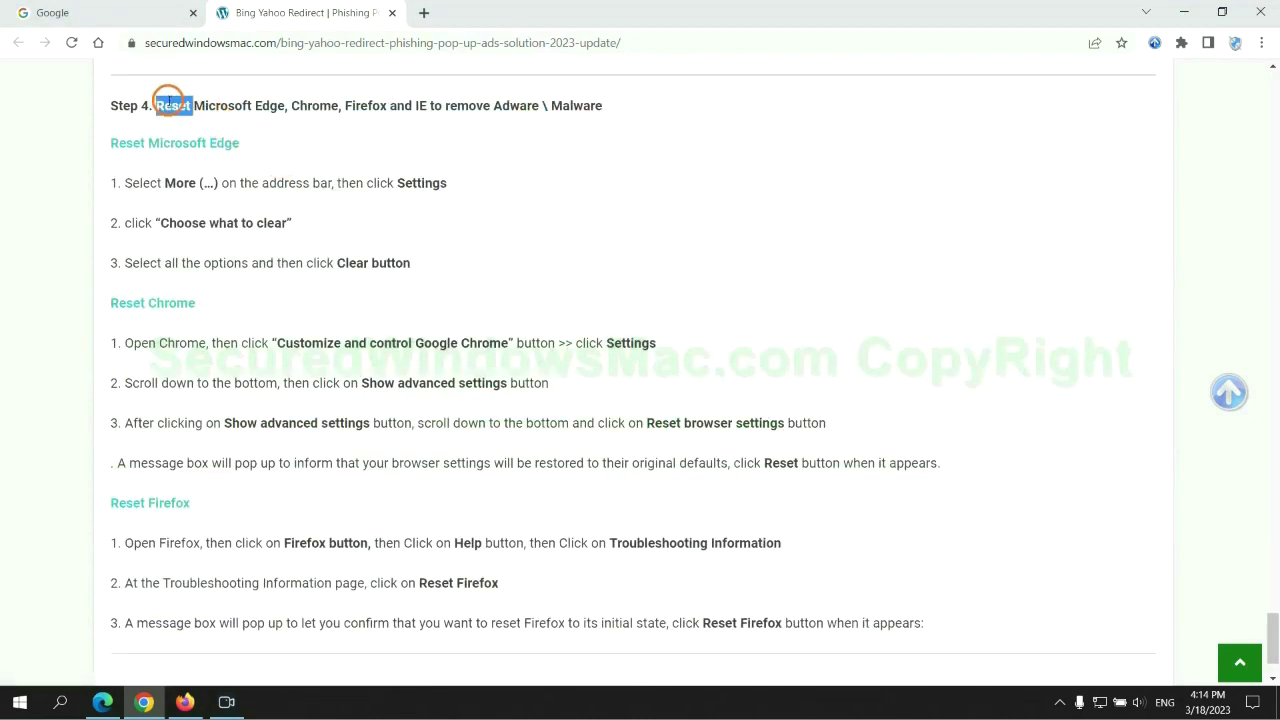
{"action": "left_click", "coordinate": [495, 147]}
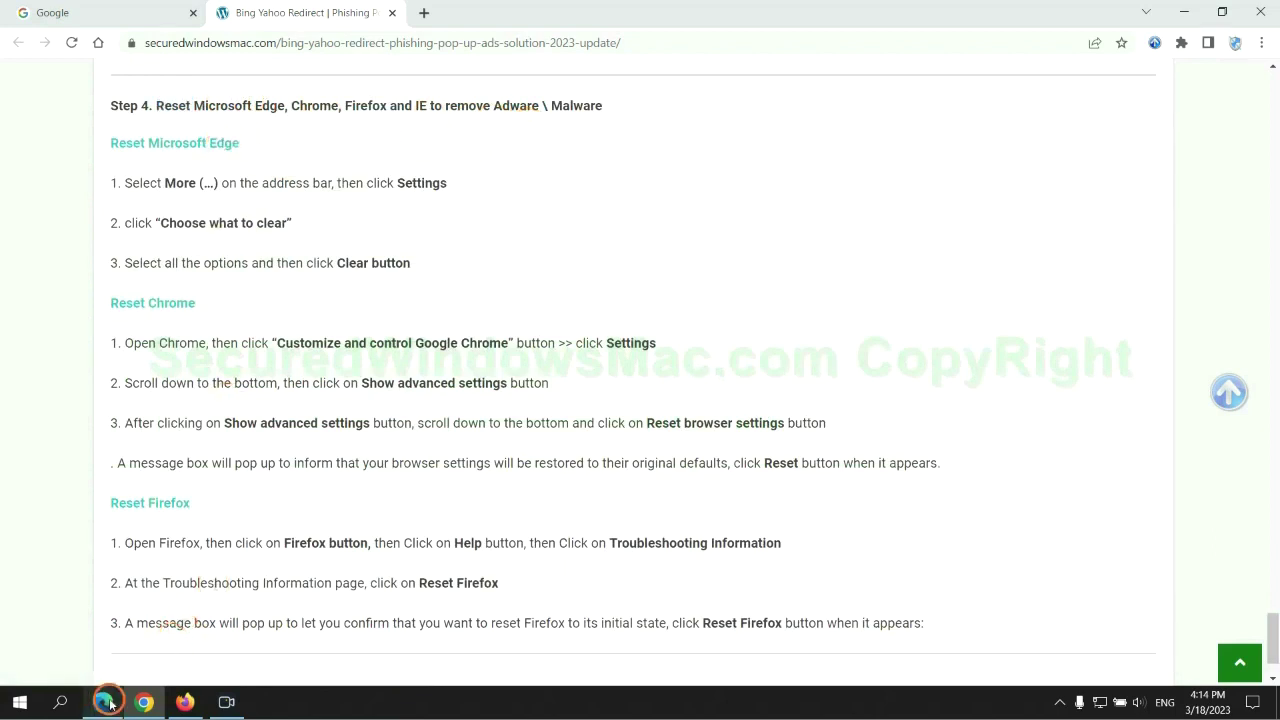
In Edge, open the Clear browsing data dialog from Privacy, search, and services settings.
{"action": "left_click", "coordinate": [106, 702]}
{"action": "left_click", "coordinate": [1213, 44]}
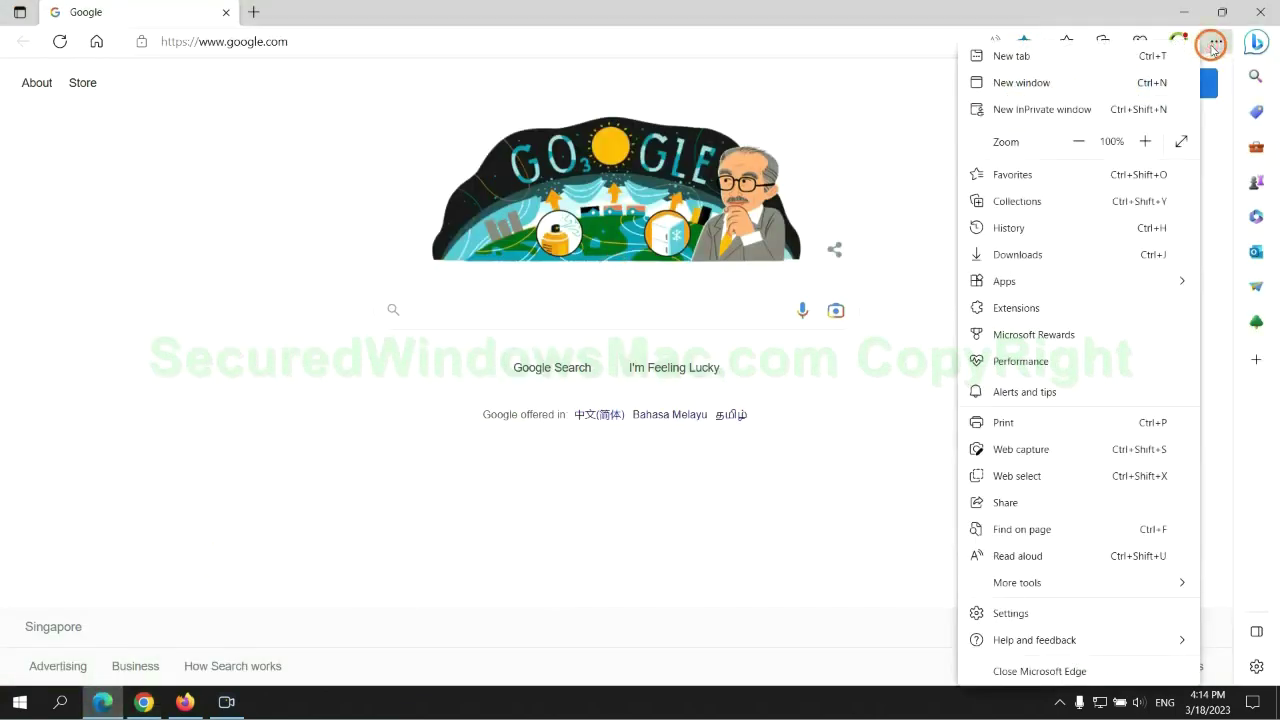
{"action": "left_click", "coordinate": [1007, 613]}
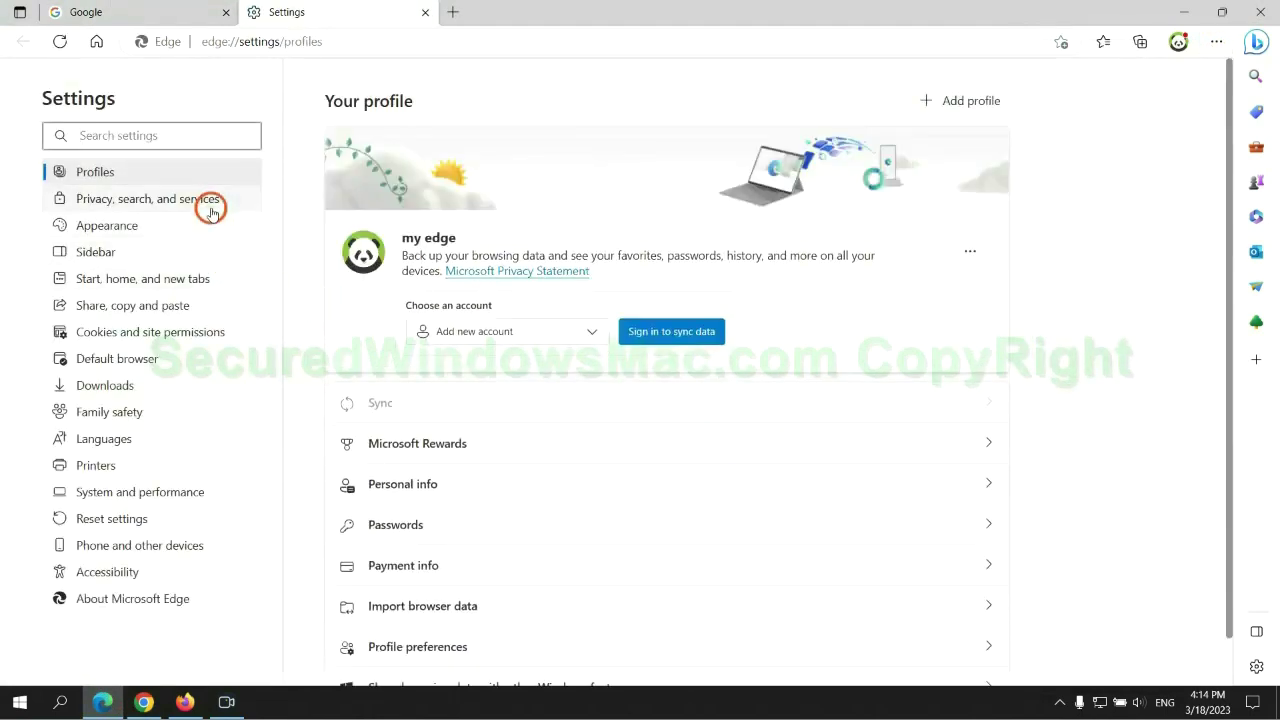
{"action": "left_click", "coordinate": [209, 207]}
{"action": "left_click", "coordinate": [586, 326]}
{"action": "scroll", "coordinate": [1046, 443], "scroll_direction": "down", "scroll_amount": 3}
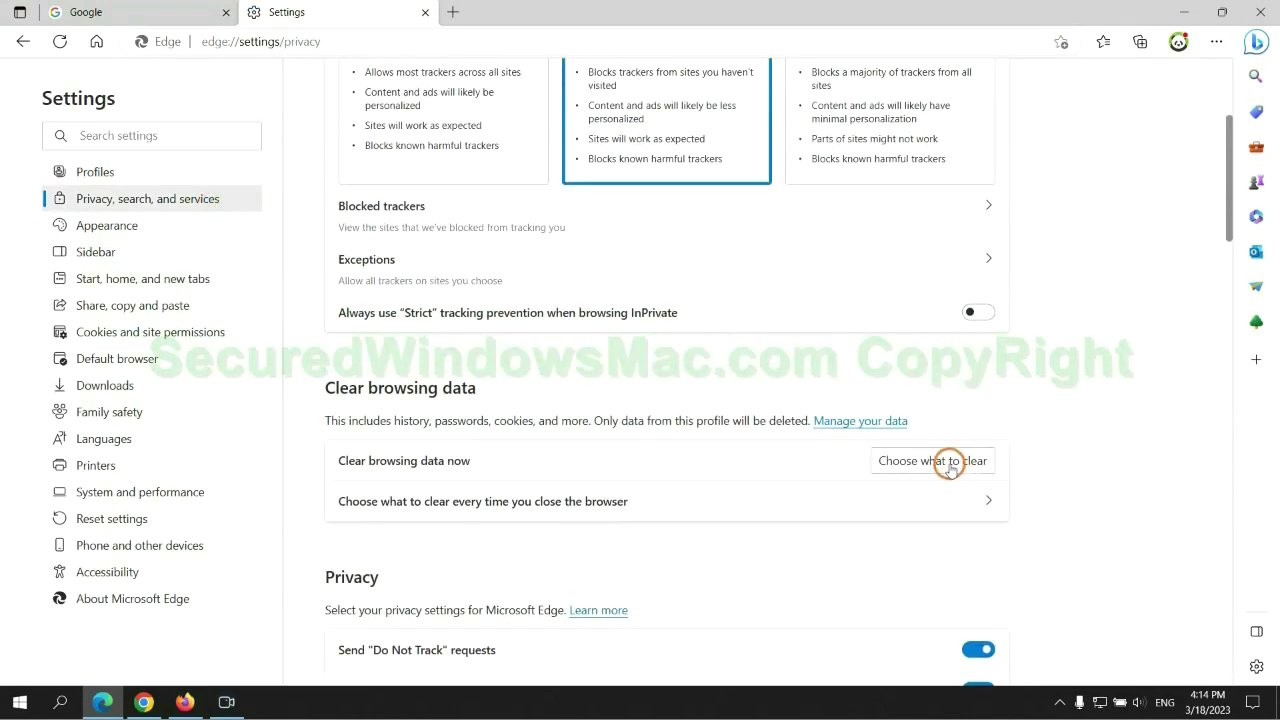
{"action": "left_click", "coordinate": [949, 462]}
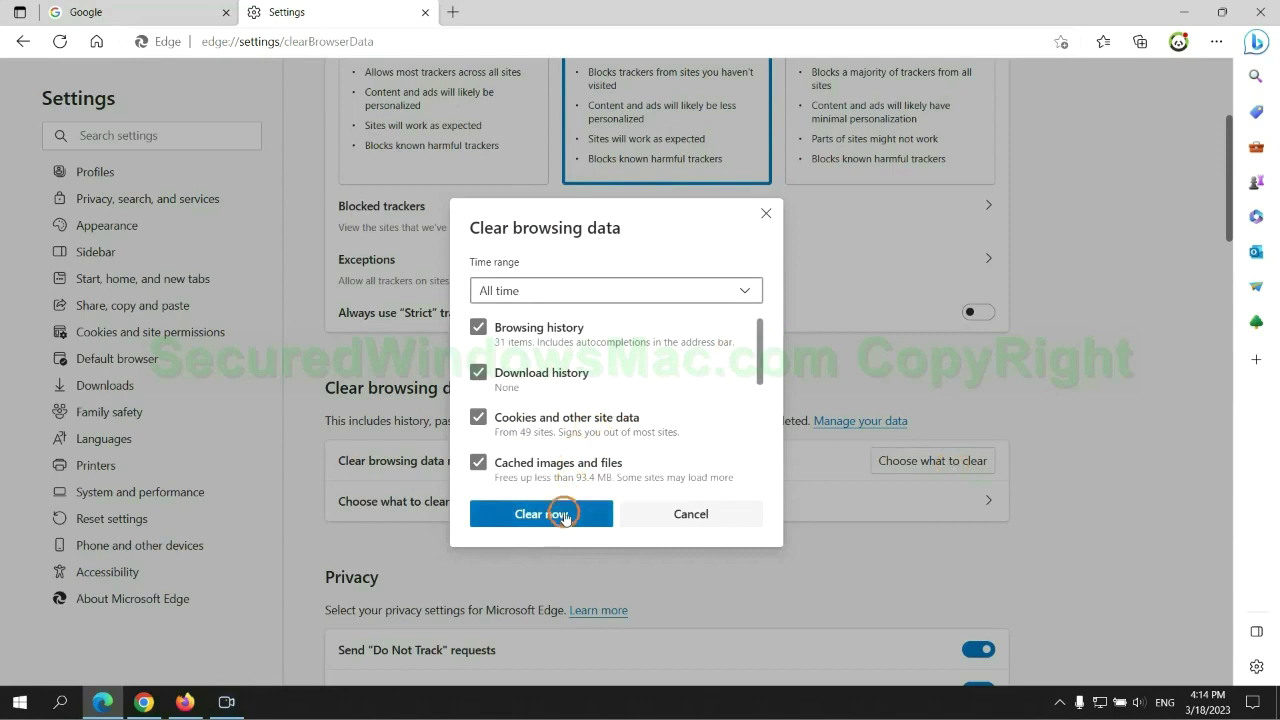
In Chrome's settings, bring up the Restore settings to their original defaults prompt.
{"action": "left_click", "coordinate": [144, 702]}
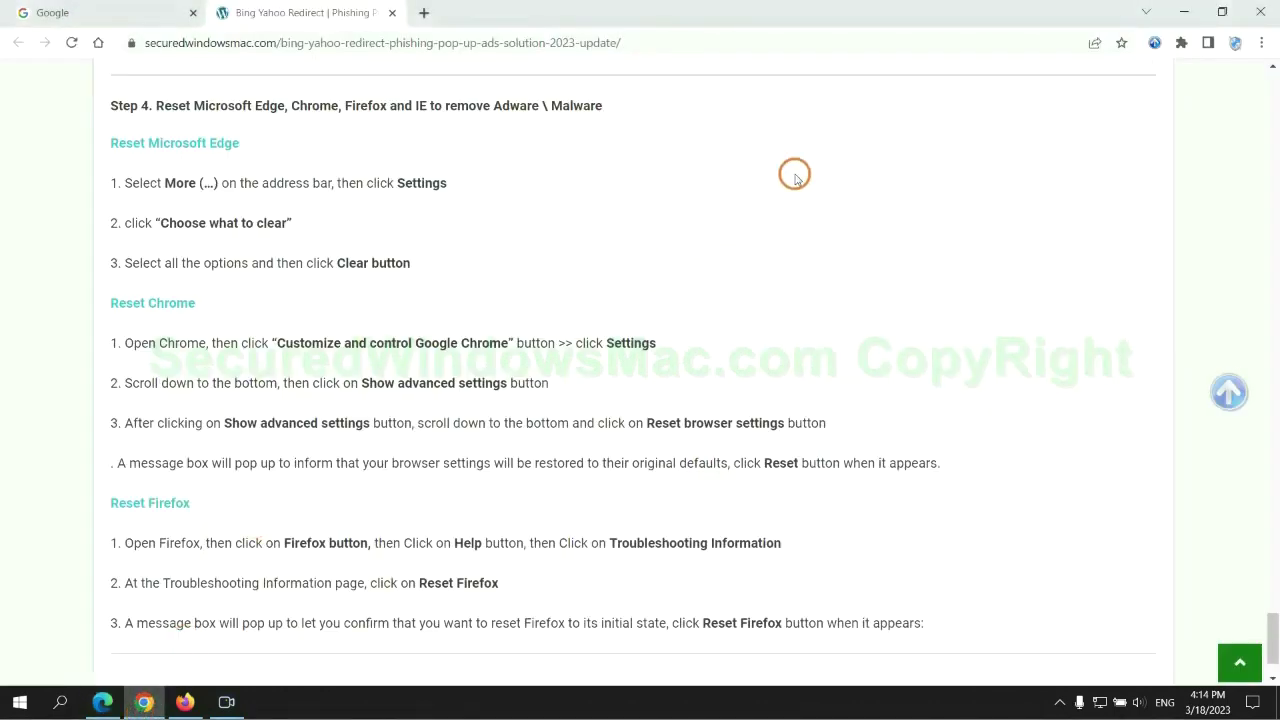
{"action": "left_click", "coordinate": [1261, 43]}
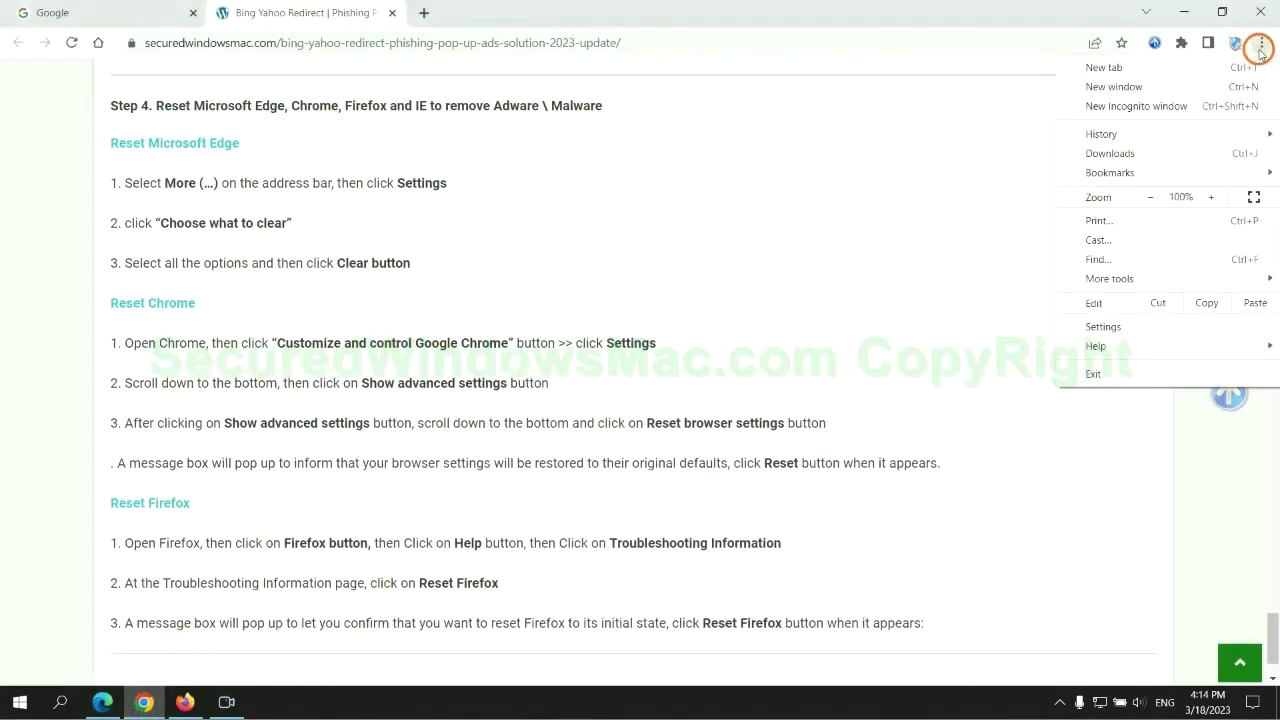
{"action": "left_click", "coordinate": [1110, 326]}
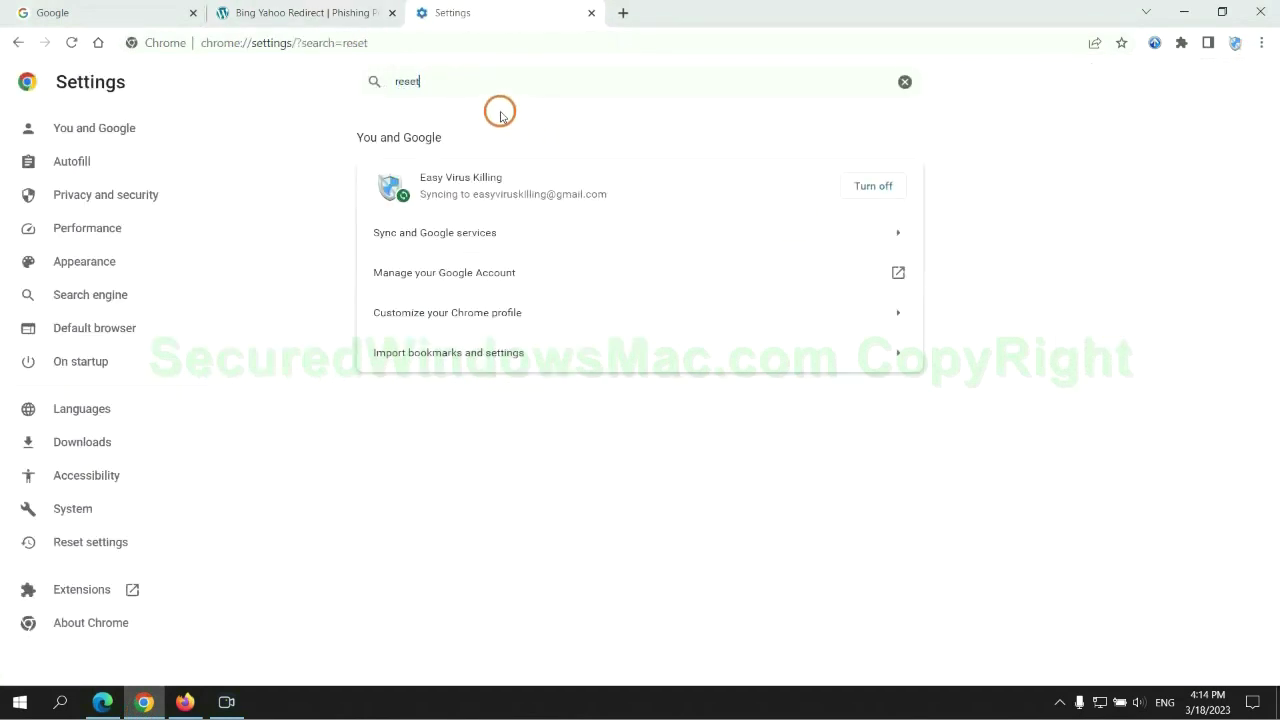
{"action": "left_click", "coordinate": [670, 445]}
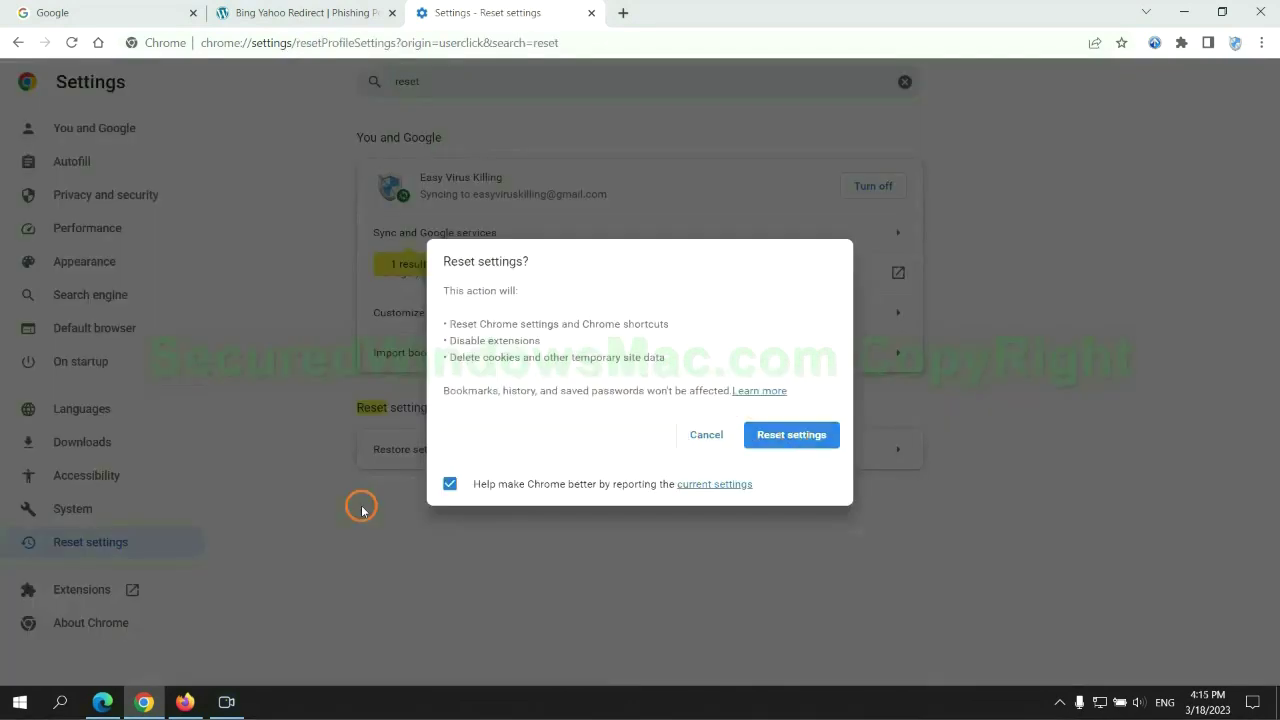
{"action": "left_click", "coordinate": [185, 702]}
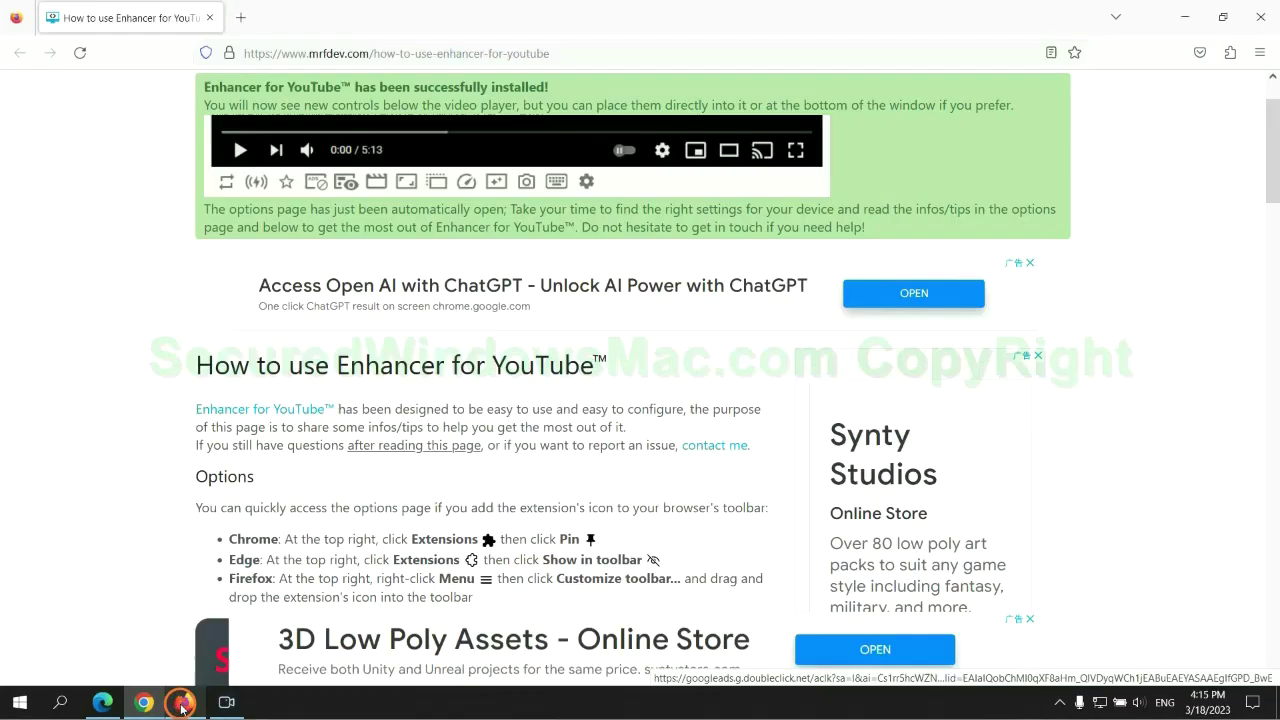
Start Refresh Firefox from Troubleshooting Information, then return to the guide's closing note.
{"action": "left_click", "coordinate": [1258, 52]}
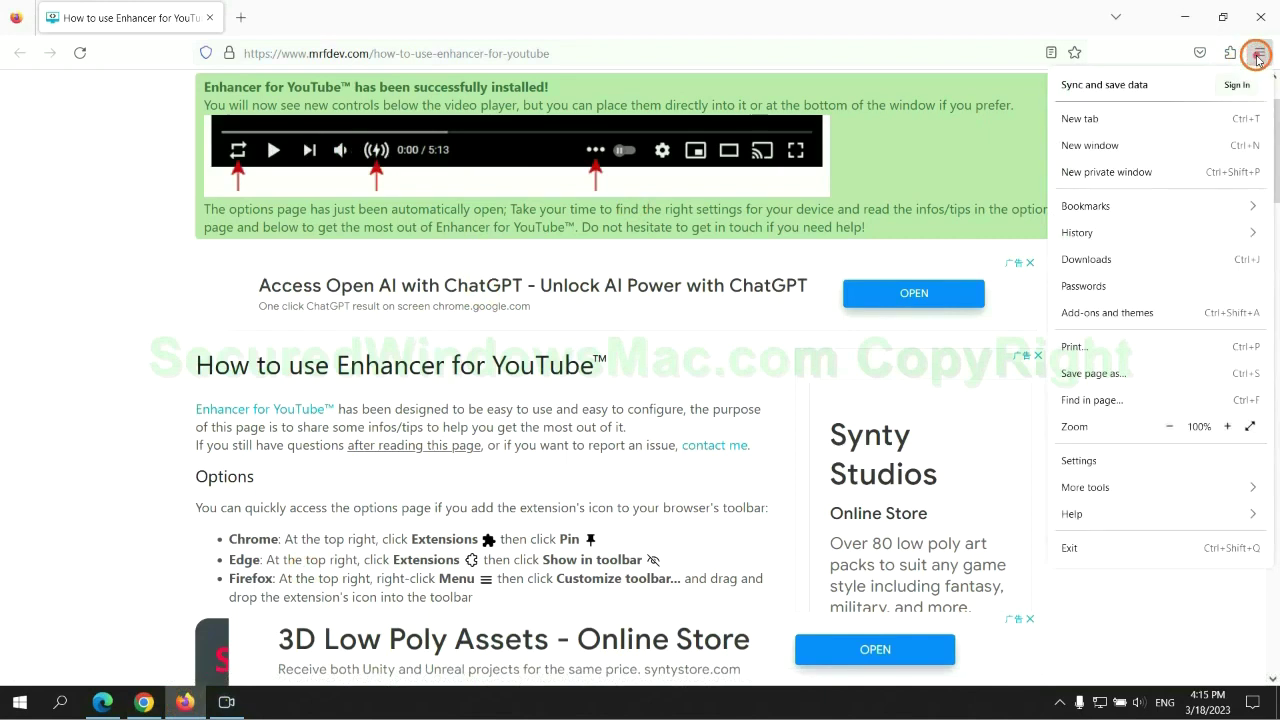
{"action": "left_click", "coordinate": [1088, 513]}
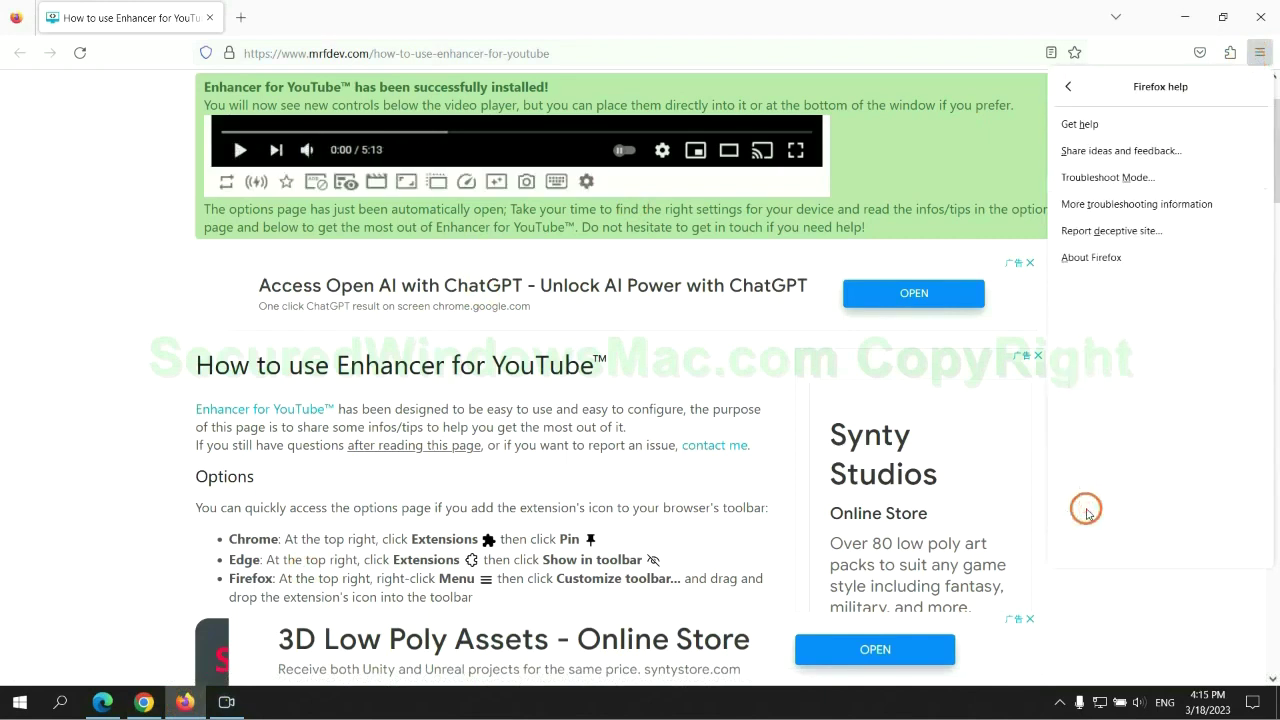
{"action": "left_click", "coordinate": [1141, 205]}
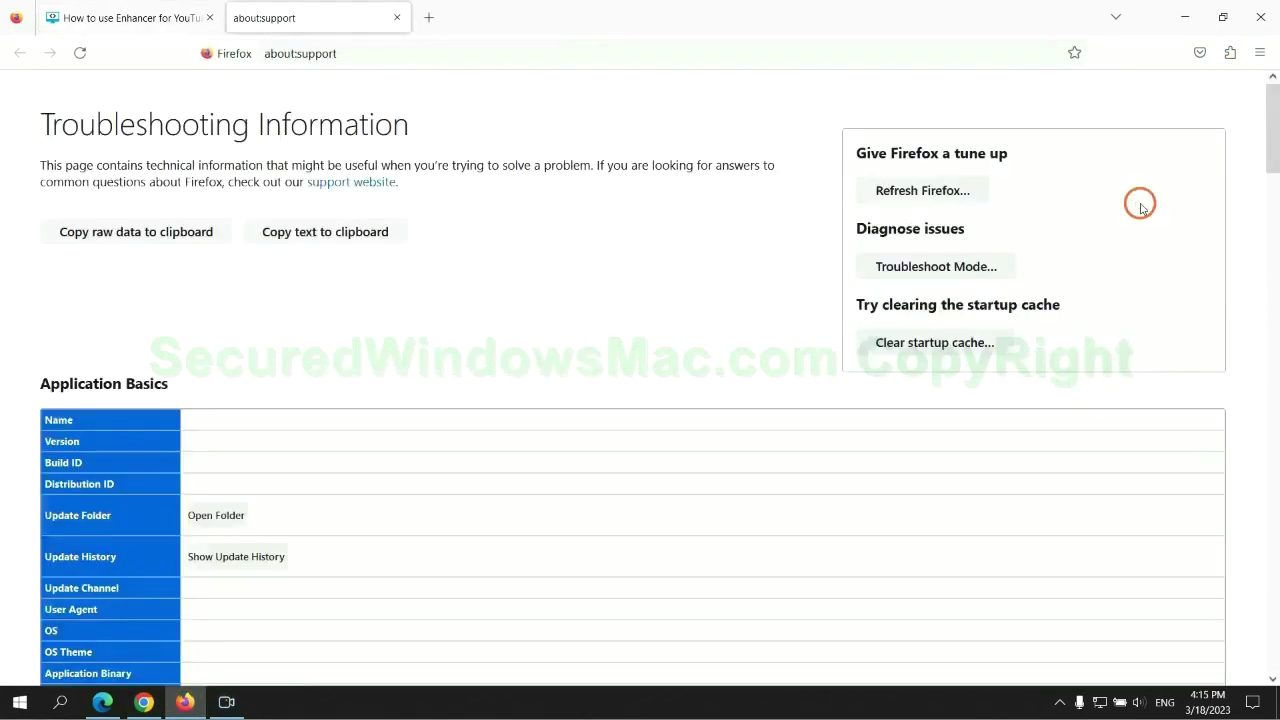
{"action": "left_click", "coordinate": [878, 190]}
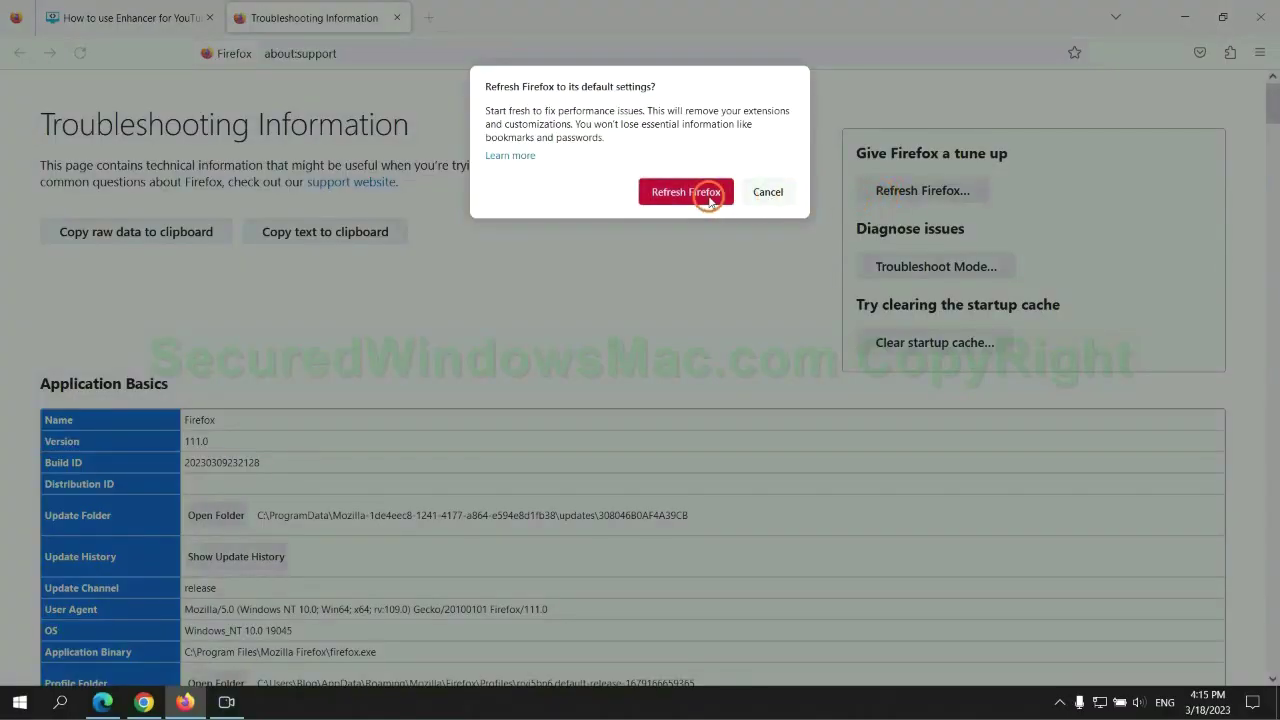
{"action": "left_click", "coordinate": [144, 701]}
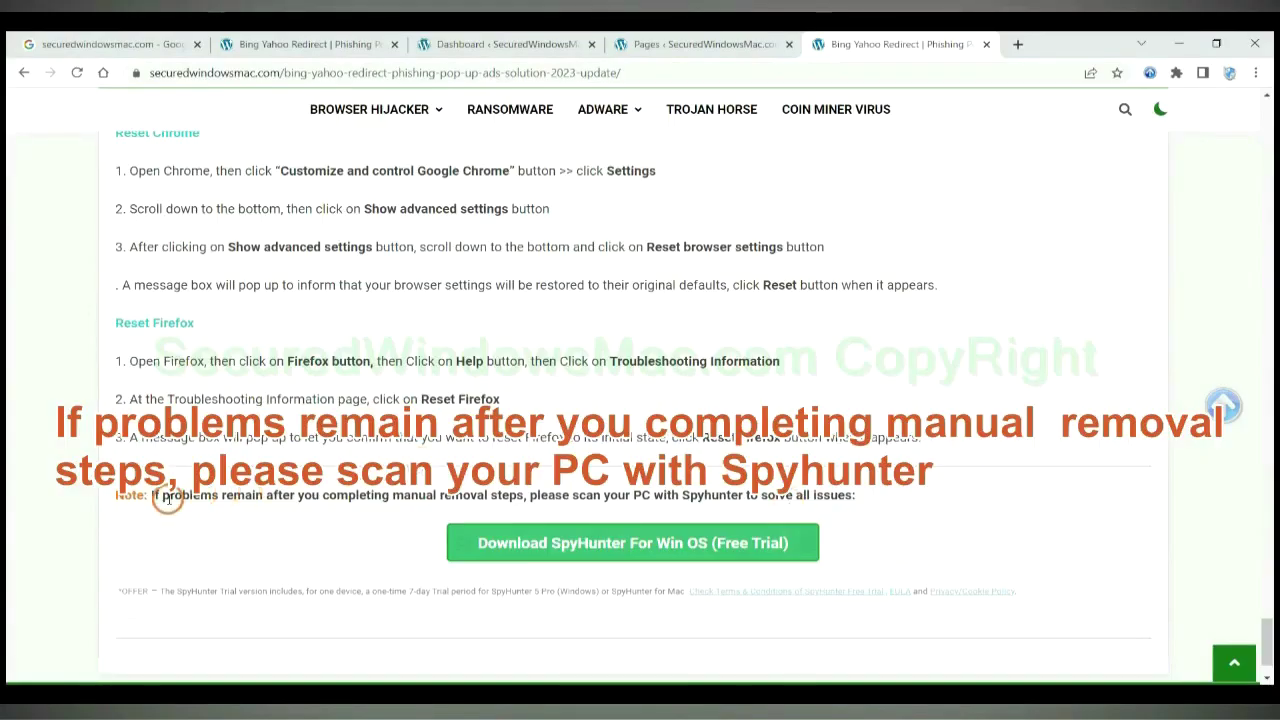
{"action": "left_click_drag", "start_coordinate": [150, 497], "coordinate": [277, 502]}
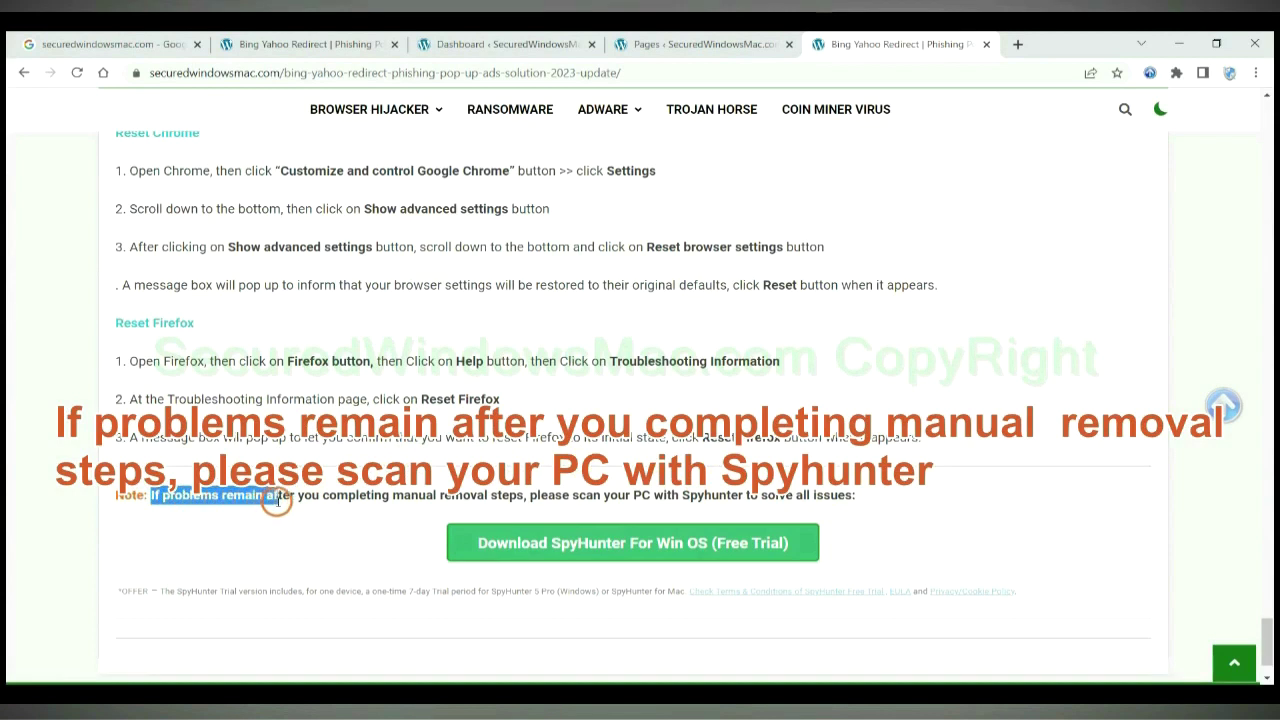